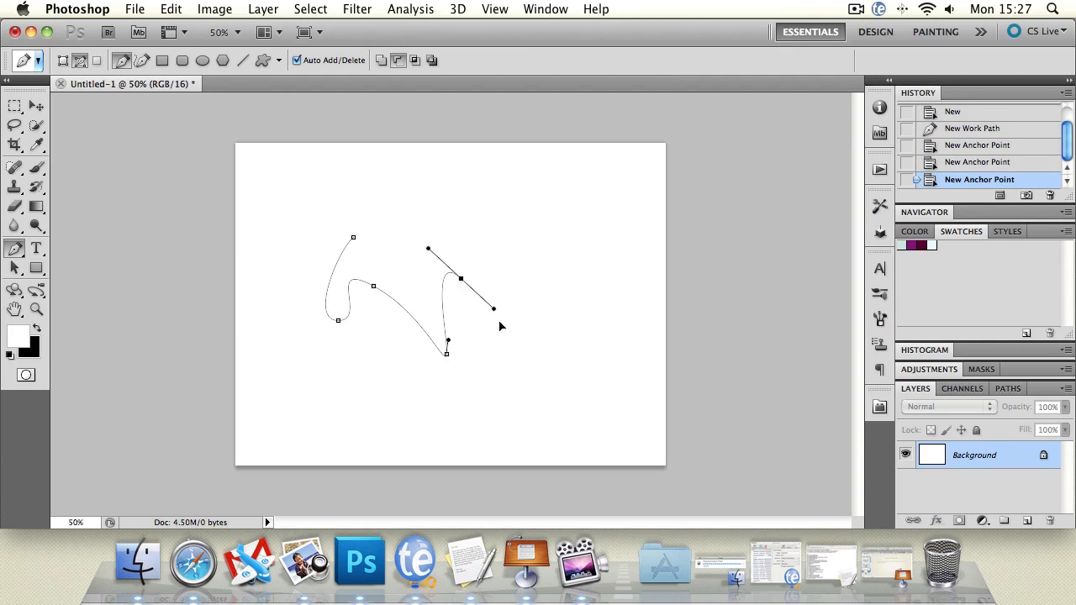
- Extend the work path with a series of looping curved segments across the canvas using the Pen tool
drag(559, 328, 509, 281)
drag(423, 275, 421, 284)
drag(380, 333, 317, 297)
drag(320, 280, 275, 283)
drag(371, 279, 391, 279)
click(440, 275)
drag(498, 248, 509, 244)
drag(531, 197, 507, 179)
- Step back through the history to remove the entire work path and restore the blank new document
click(37, 105)
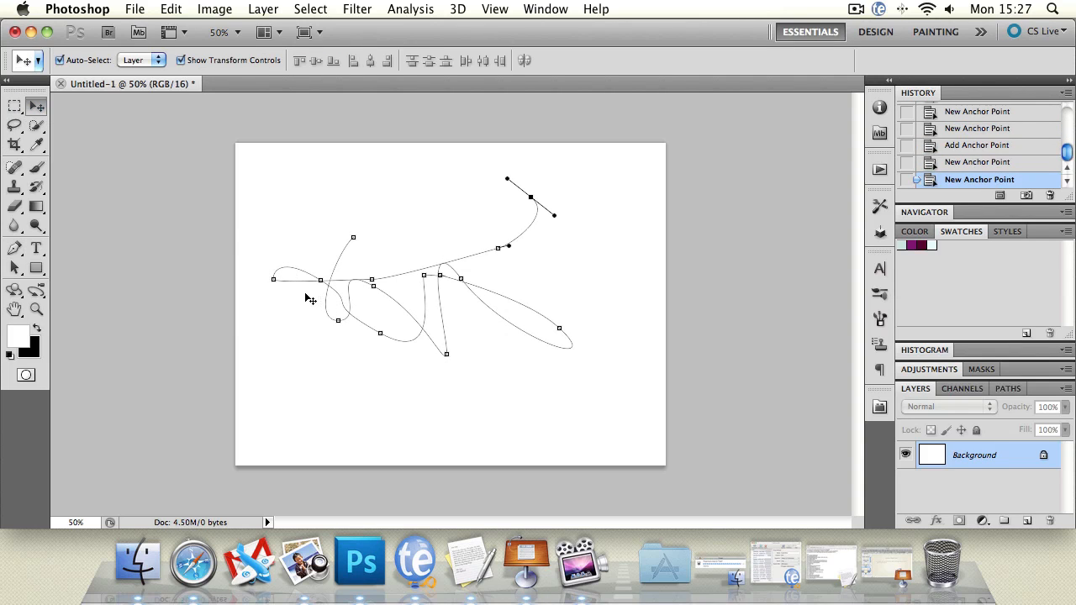
key(super+z)
key(super+alt+z)
key(super+alt+z)
key(super+alt+z)
key(super+alt+z)
key(super+alt+z)
key(super+alt+z)
key(super+alt+z)
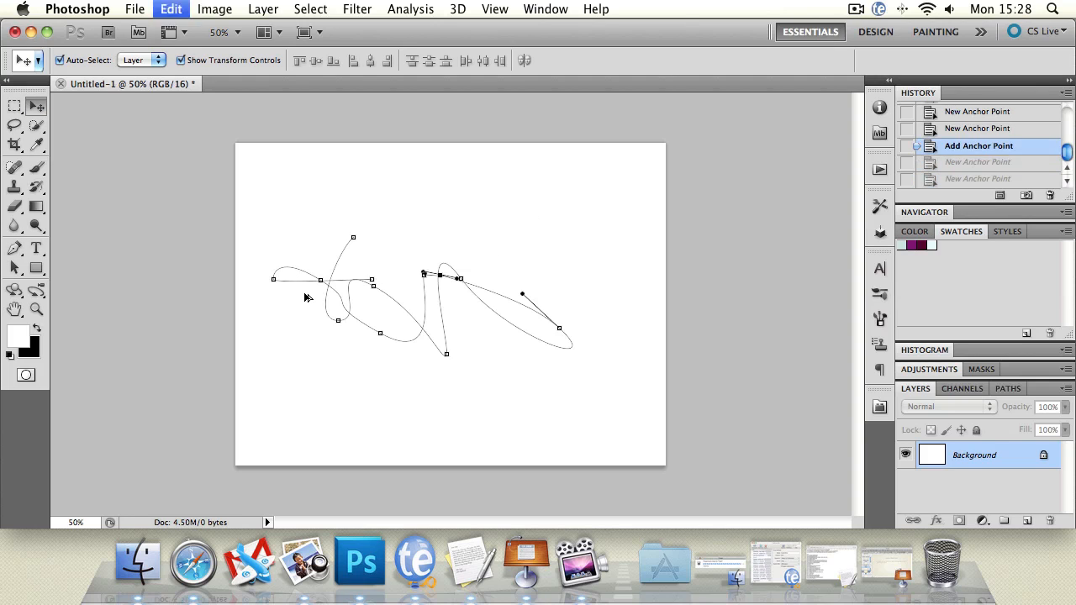
key(super+alt+z)
key(super+alt+z)
key(super+alt+z)
key(super+alt+z)
key(super+alt+z)
key(super+alt+z)
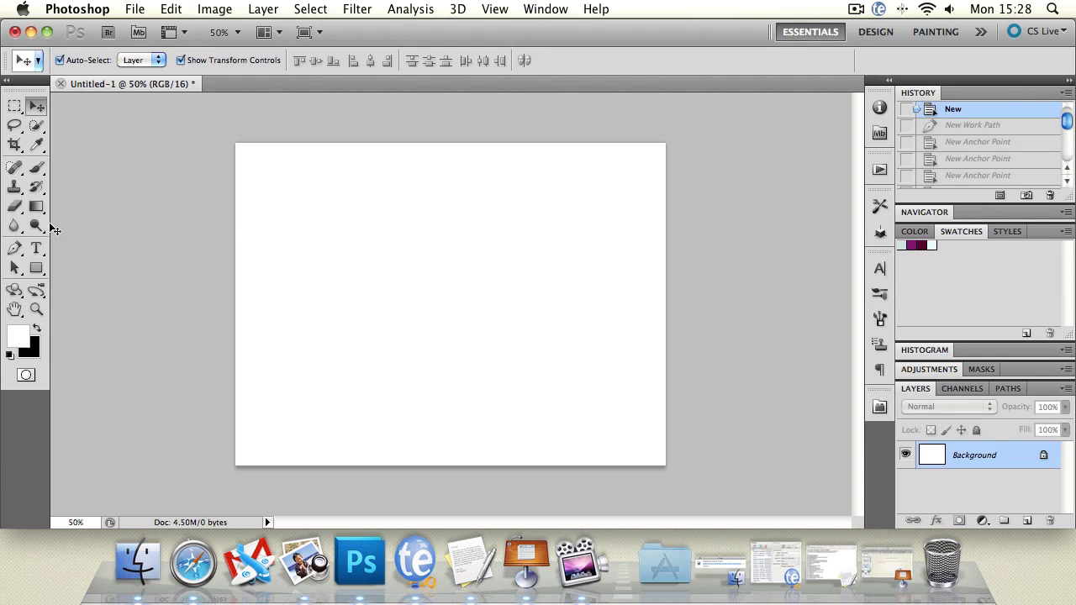
- Select the Pen tool and set it to draw shape layers instead of paths
key(j)
click(13, 251)
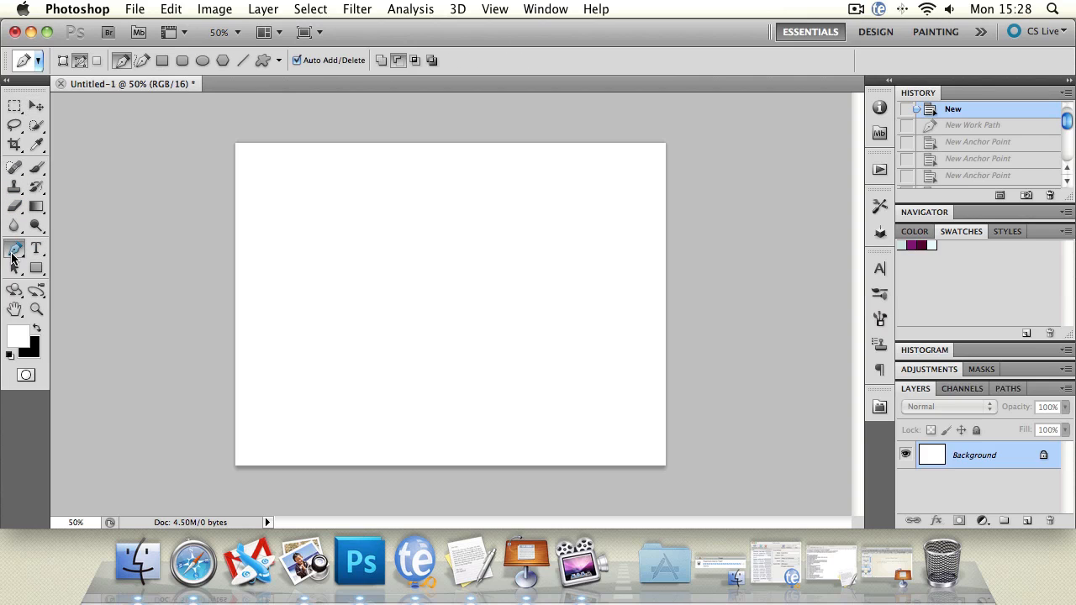
click(67, 62)
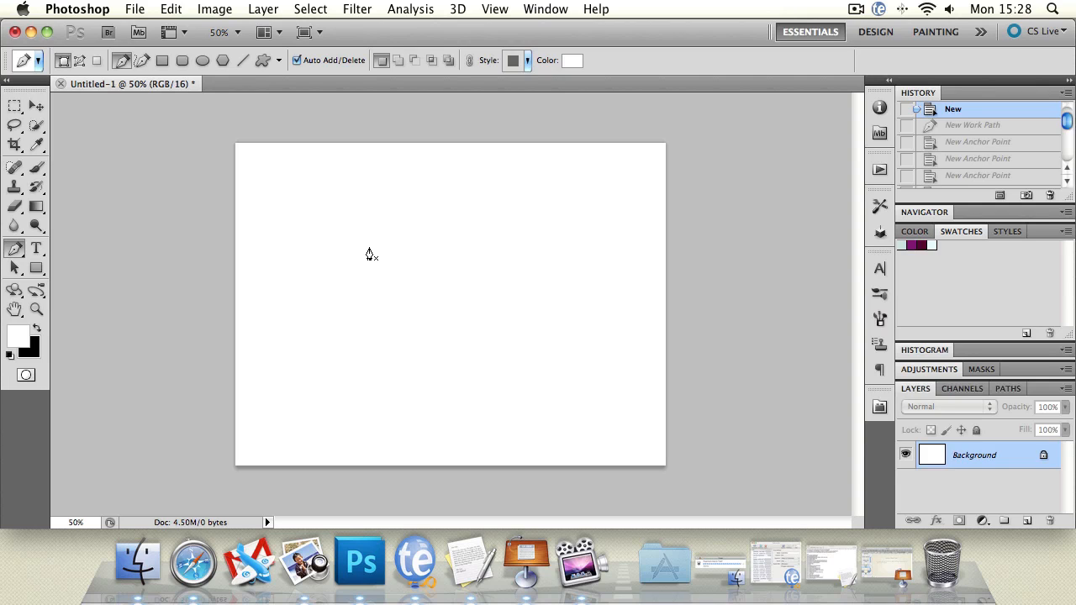
- Switch from the Path Selection Tool to the Direct Selection Tool
click(16, 268)
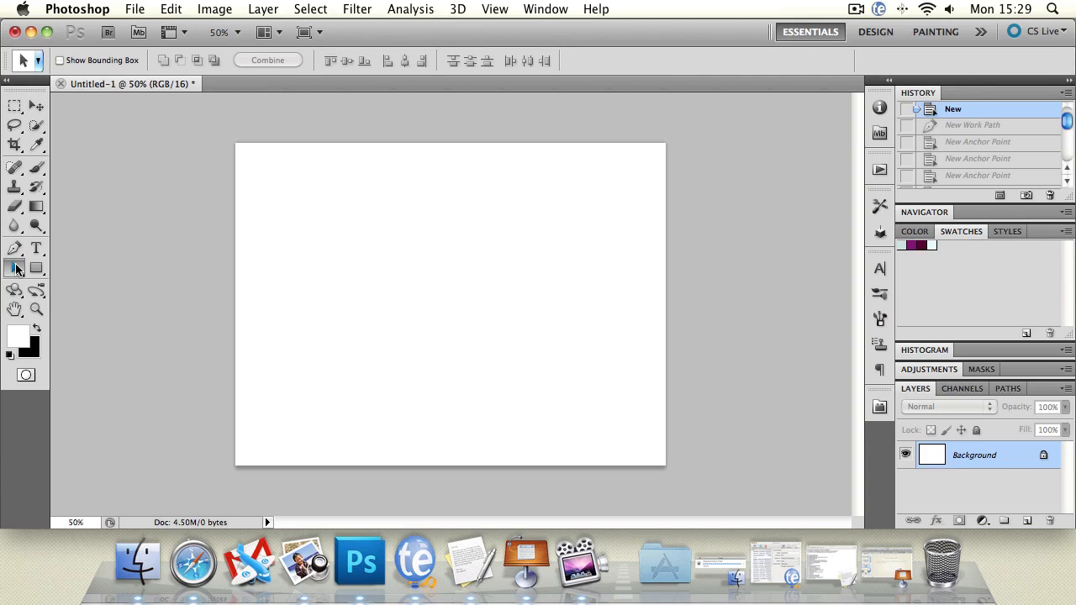
click(16, 268)
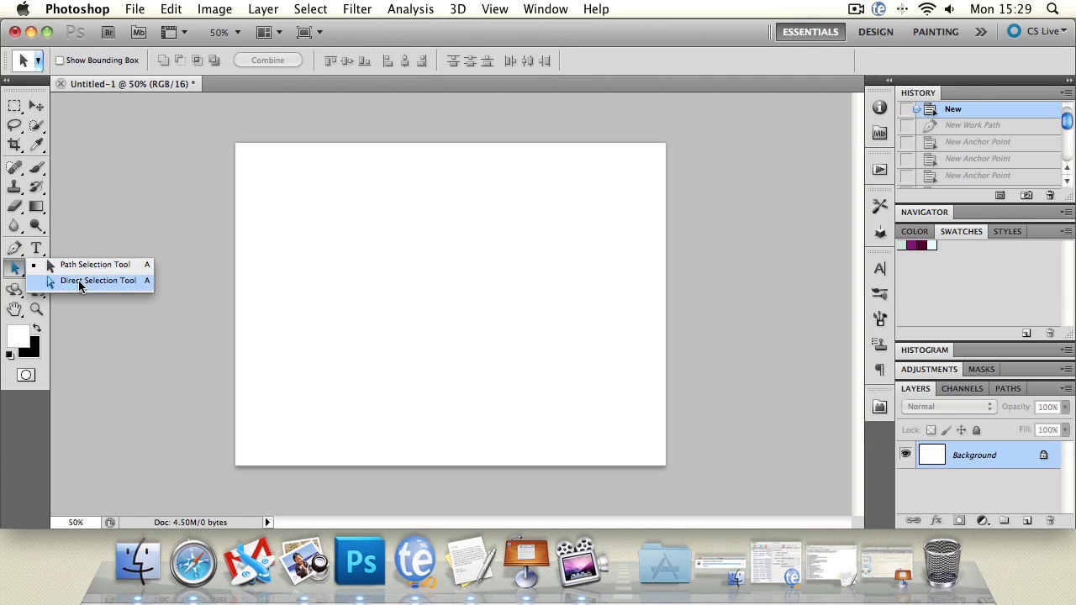
click(80, 286)
- Draw a closed six-sided shape layer from straight segments in the middle of the canvas with the Pen tool
click(14, 249)
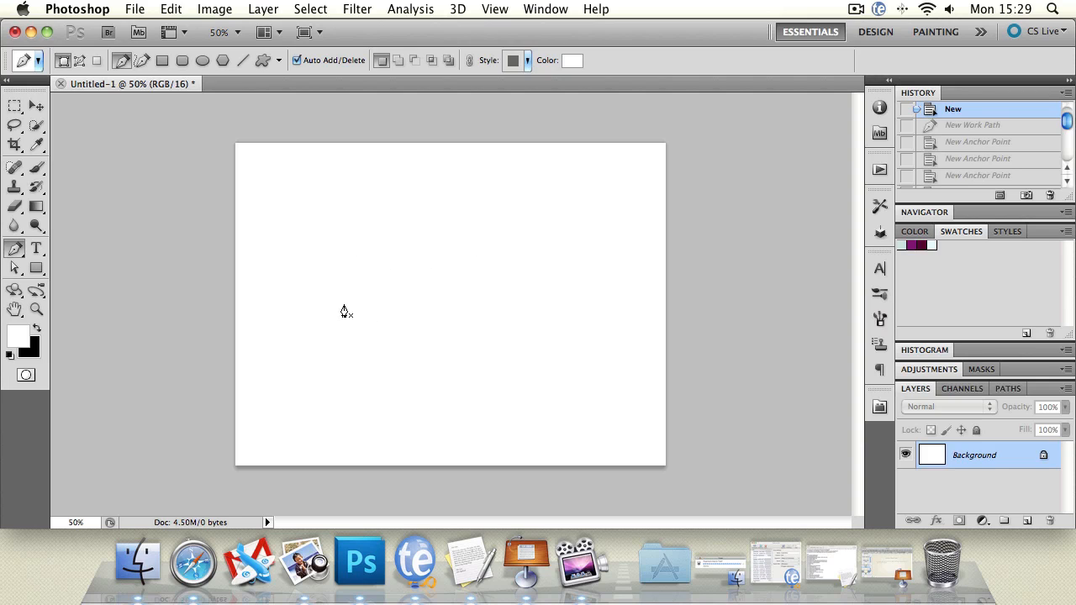
click(300, 277)
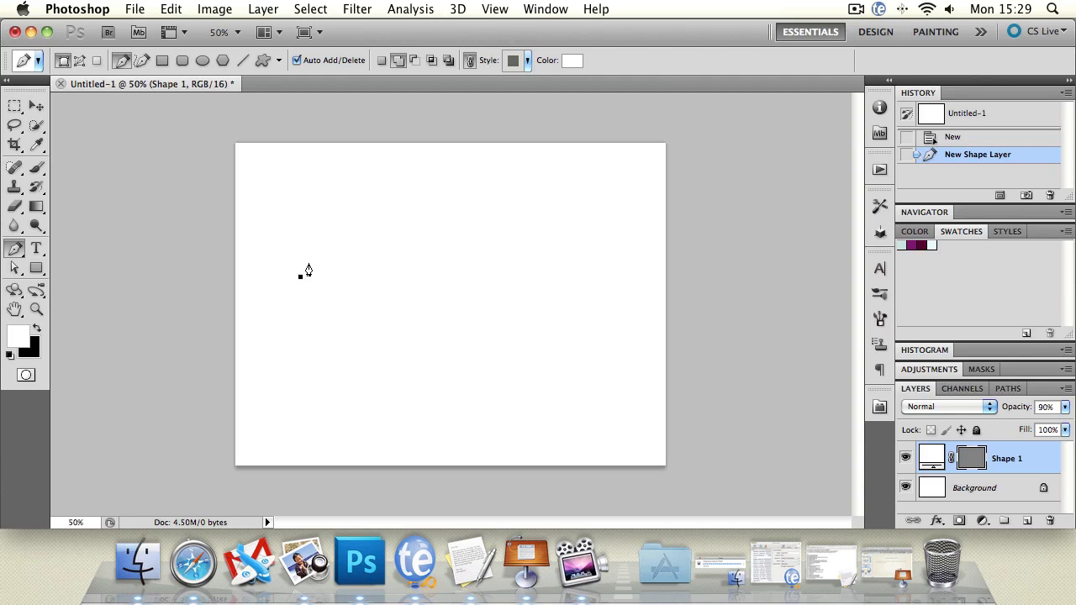
click(359, 217)
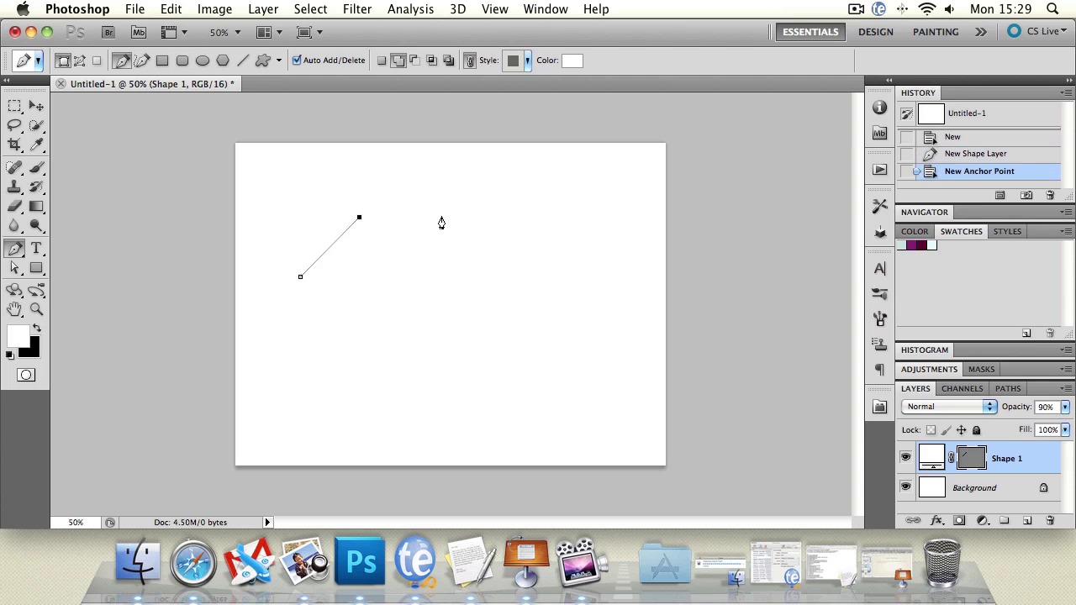
click(465, 218)
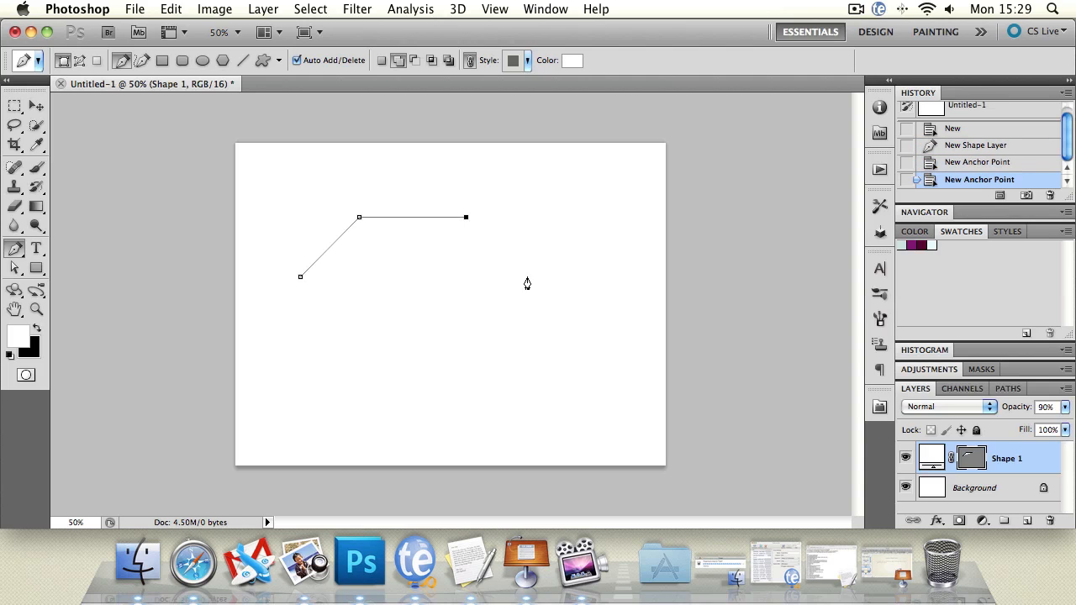
click(535, 282)
click(472, 359)
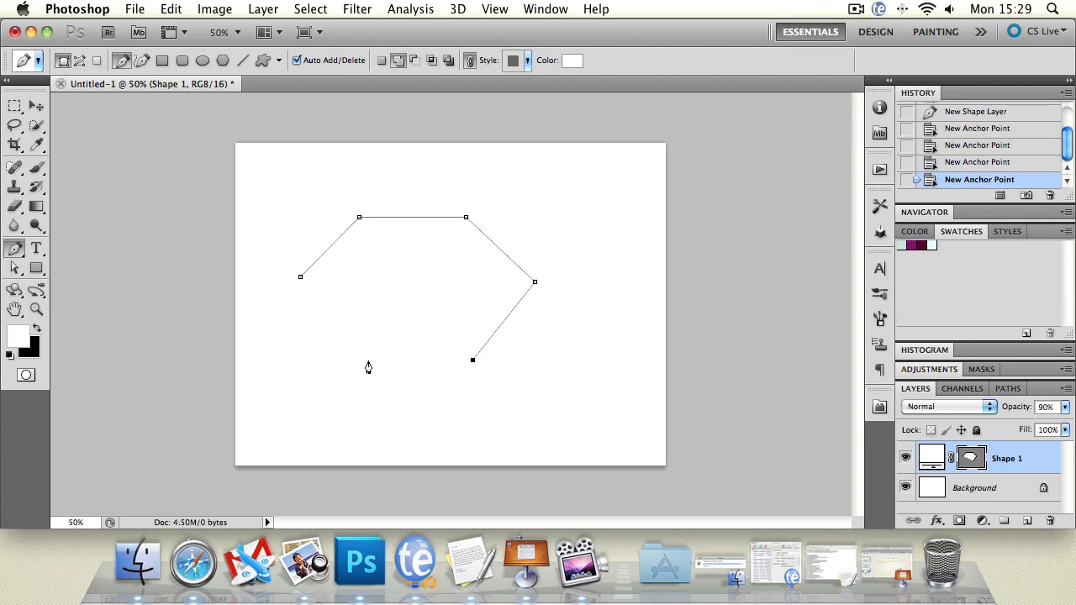
click(360, 363)
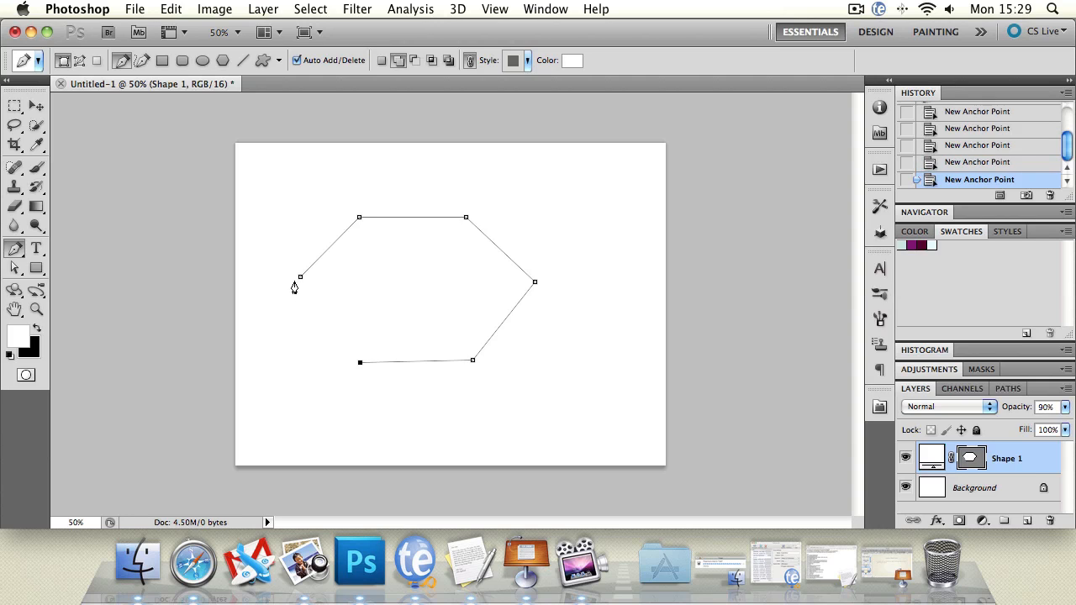
click(300, 279)
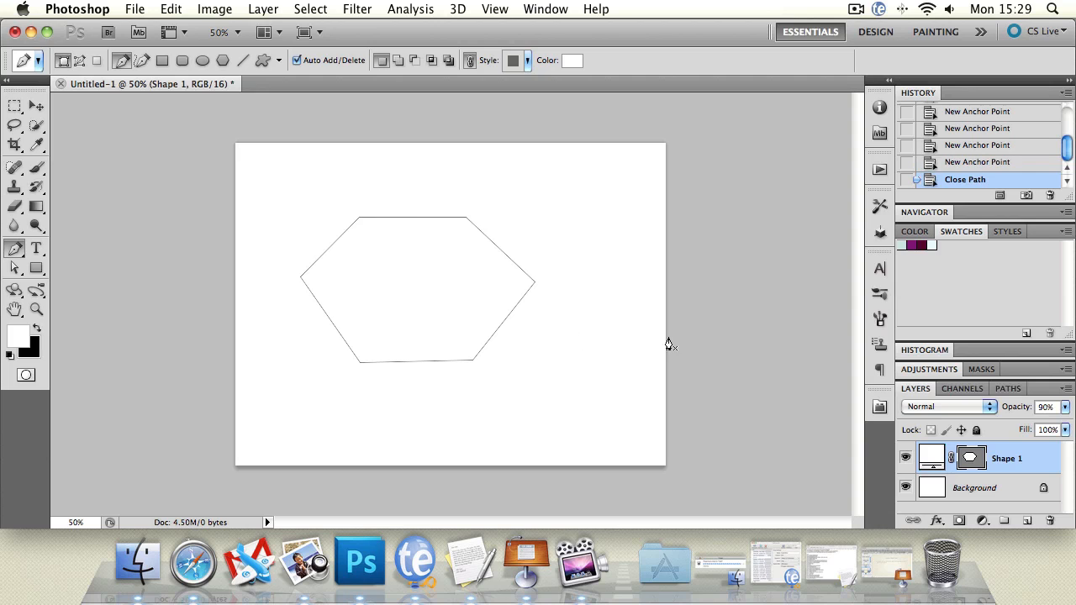
- Set the six-sided shape's fill color to black (000000) and move it slightly to the right
click(575, 61)
click(528, 347)
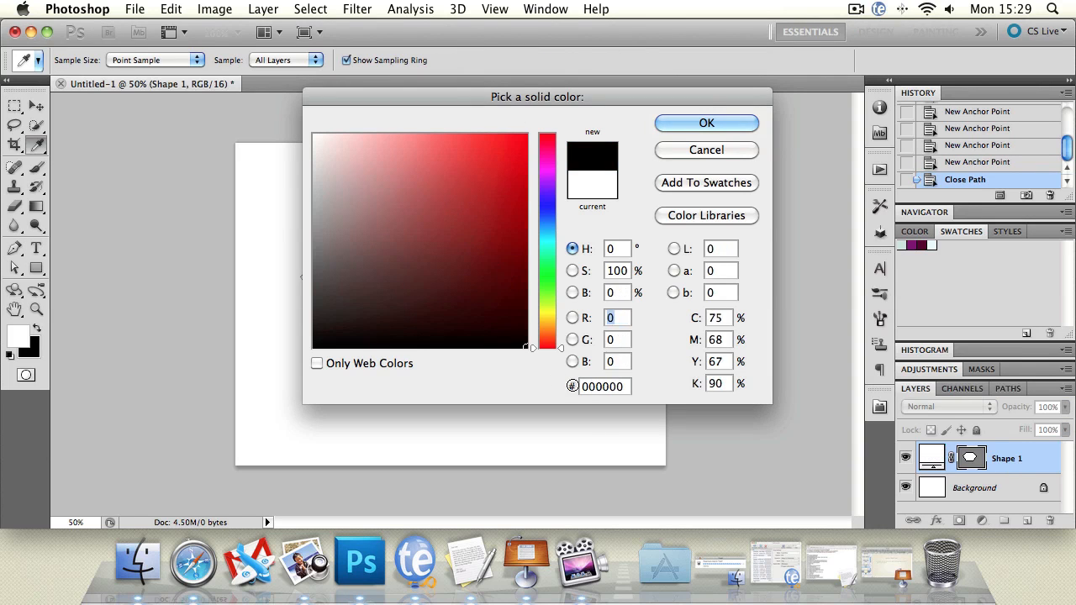
click(741, 122)
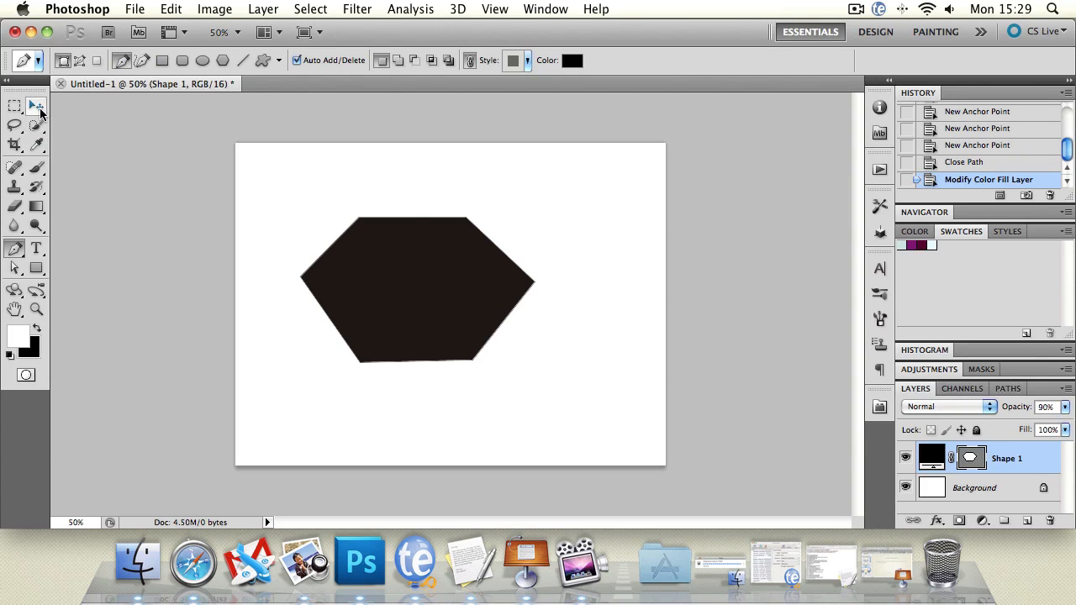
click(40, 110)
mouse_move(435, 240)
mouse_down()
mouse_move(438, 204)
mouse_move(454, 237)
mouse_up()
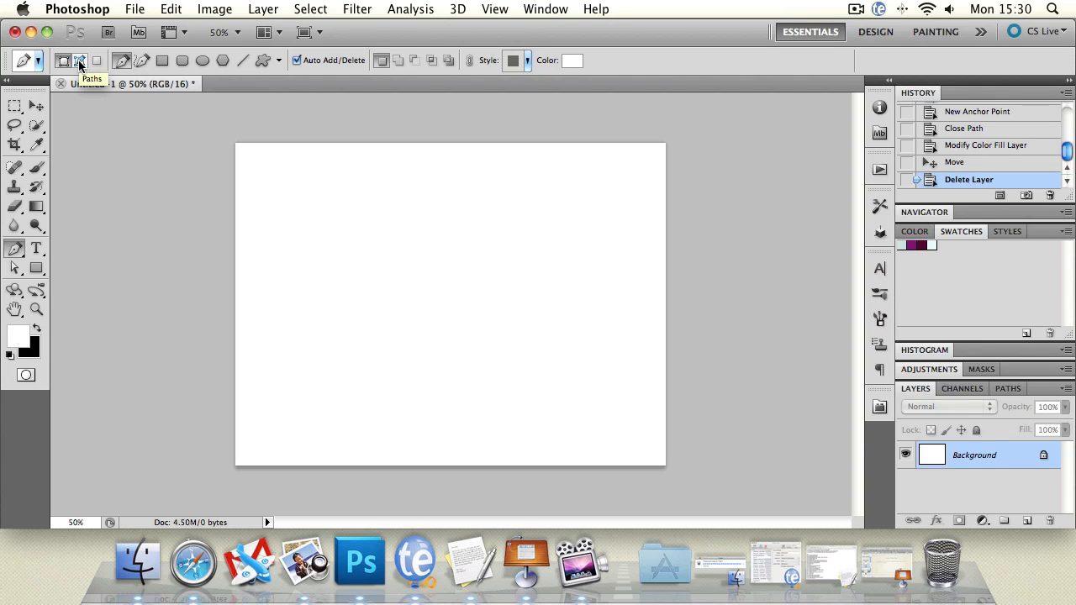
- Try out a winding Freeform Pen shape and a freehand Lasso selection across the canvas
click(142, 60)
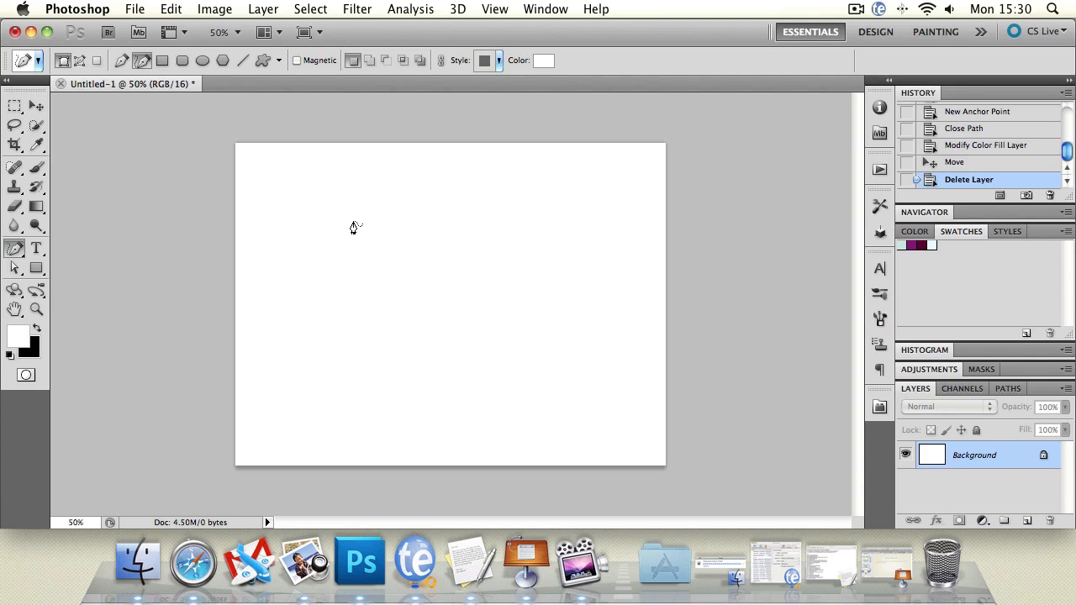
mouse_move(312, 278)
mouse_down()
mouse_move(331, 219)
mouse_move(358, 212)
mouse_move(474, 254)
mouse_move(529, 216)
mouse_move(427, 172)
mouse_move(453, 164)
mouse_move(576, 202)
mouse_move(569, 317)
mouse_move(364, 285)
mouse_move(374, 391)
mouse_move(414, 424)
mouse_move(395, 399)
mouse_up()
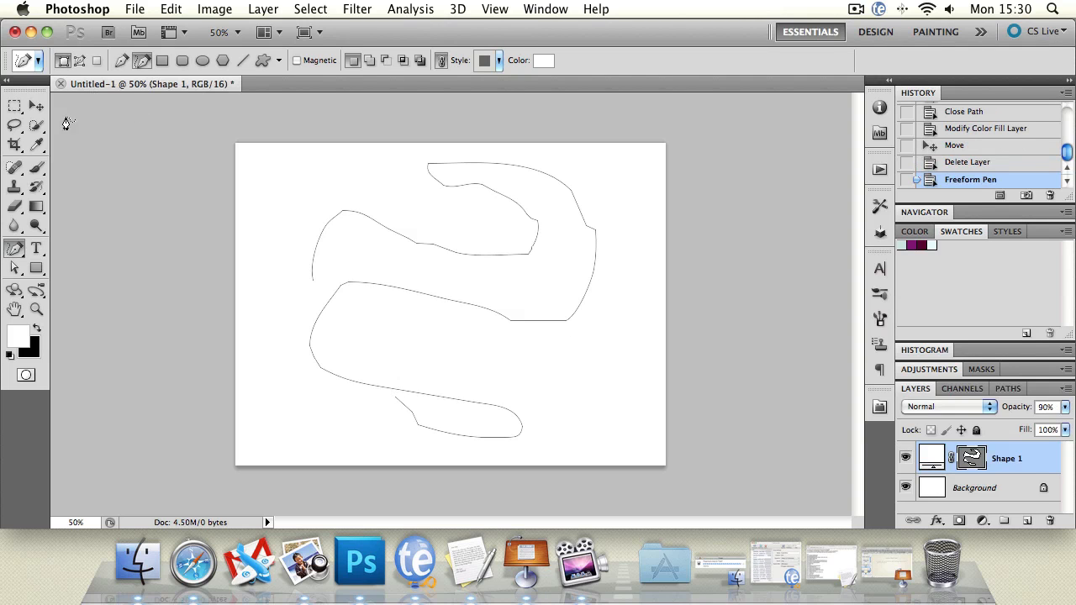
click(14, 124)
mouse_move(316, 162)
mouse_down()
mouse_move(405, 203)
mouse_move(497, 205)
mouse_move(541, 228)
mouse_move(393, 226)
mouse_move(310, 254)
mouse_move(268, 298)
mouse_move(288, 159)
mouse_up()
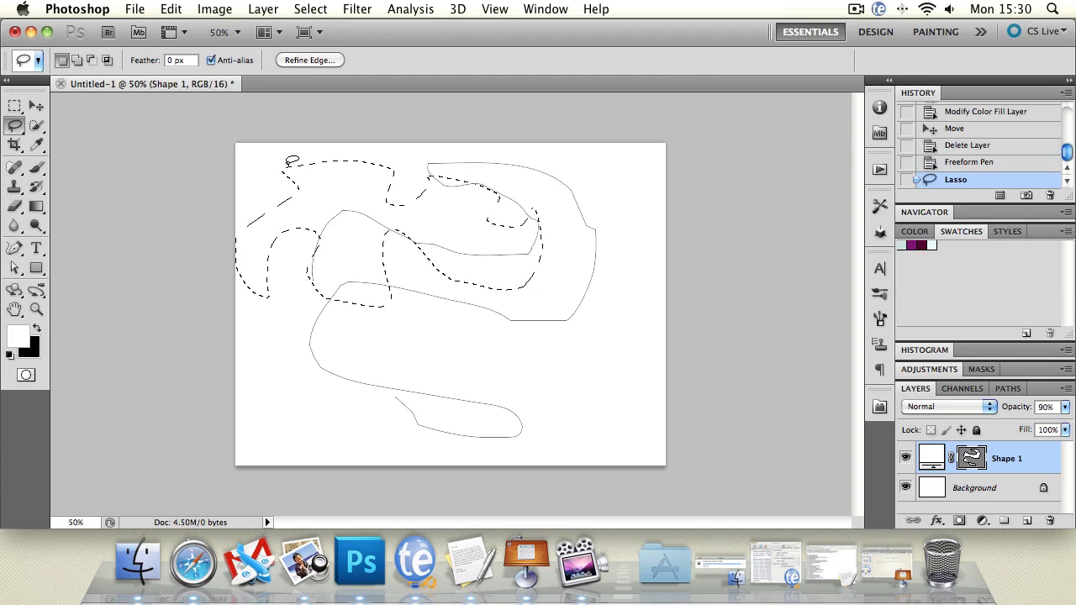
key(super+alt+z)
key(super+alt+z)
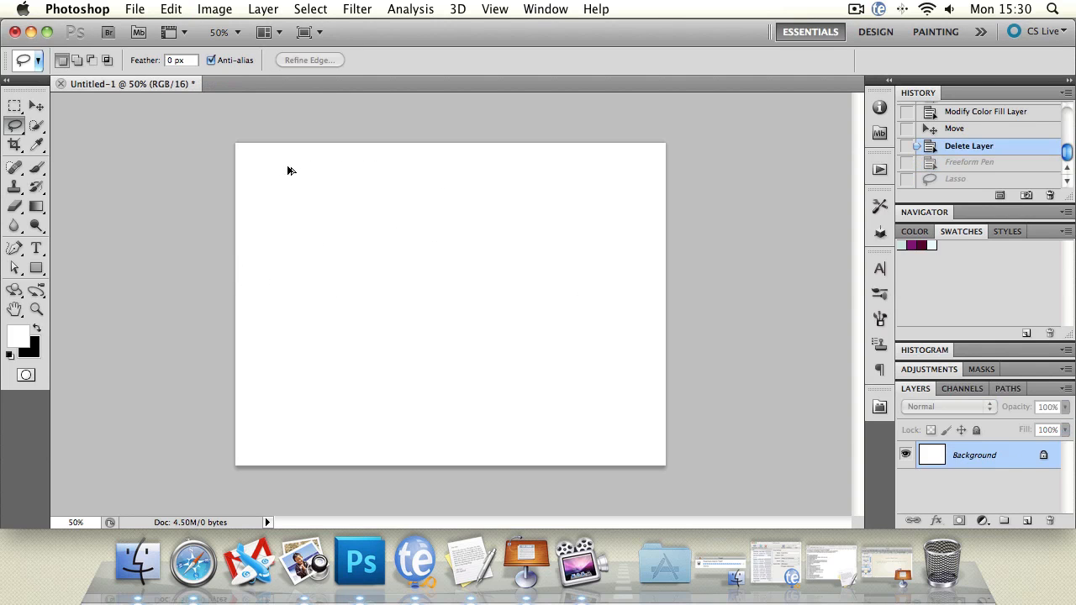
- Switch back to the standard Pen tool and check its Pen Options
click(16, 251)
drag(16, 250, 48, 244)
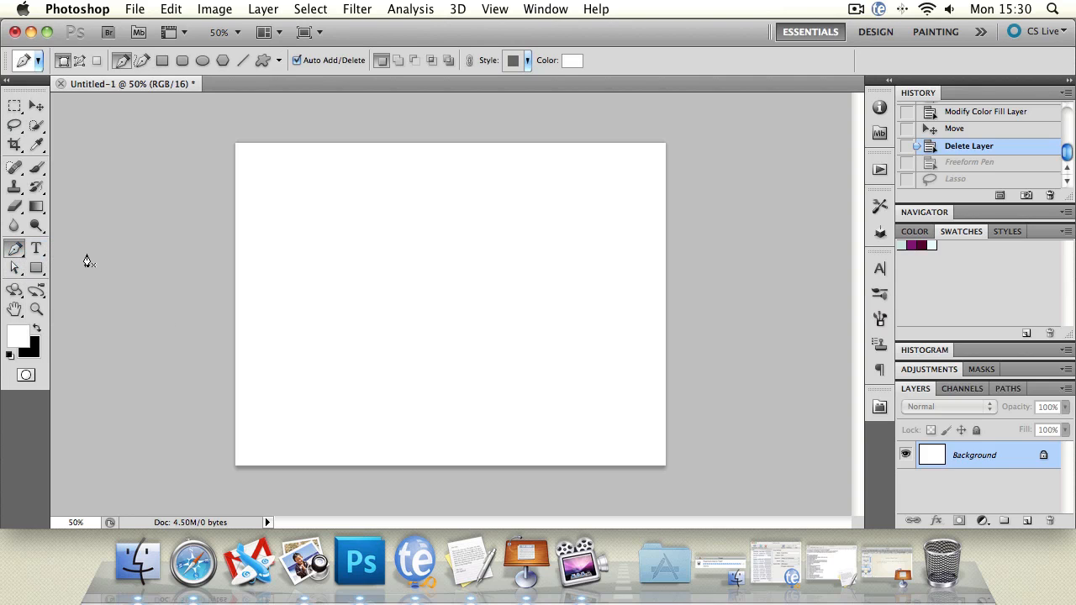
click(279, 60)
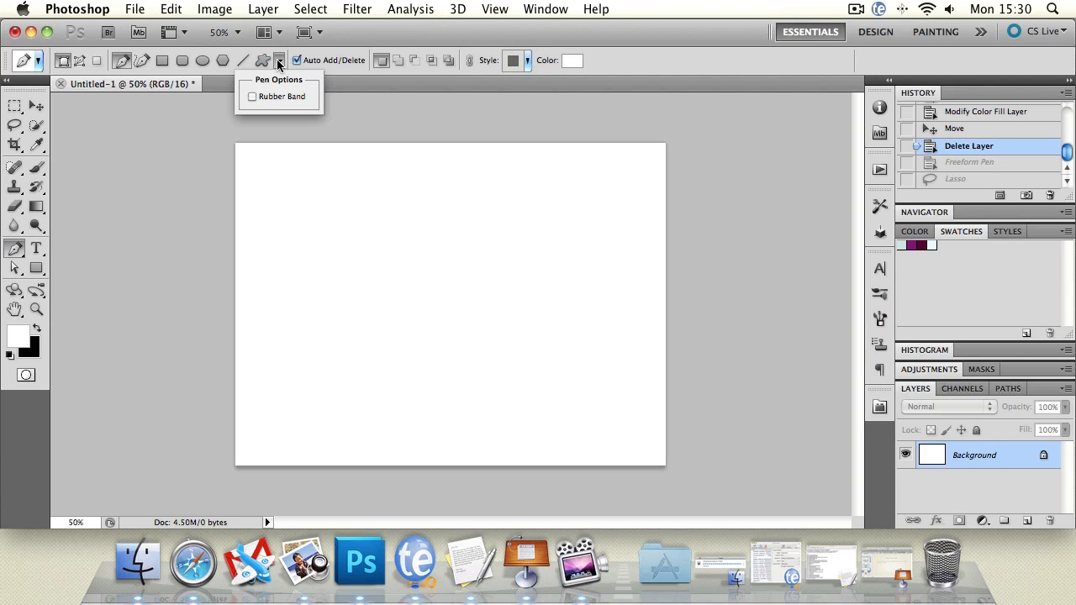
click(177, 111)
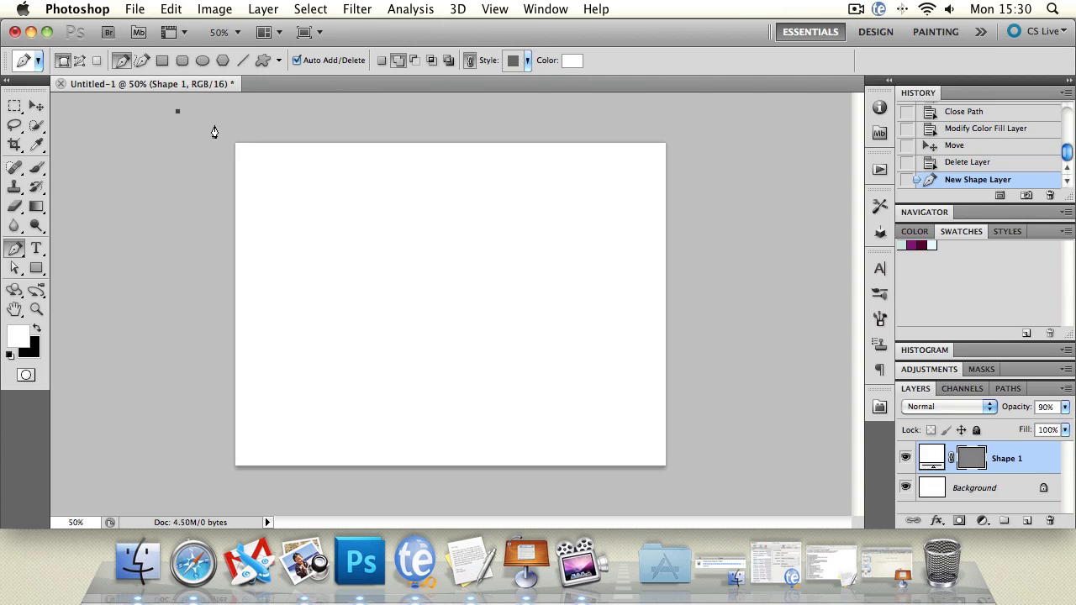
key(super+z)
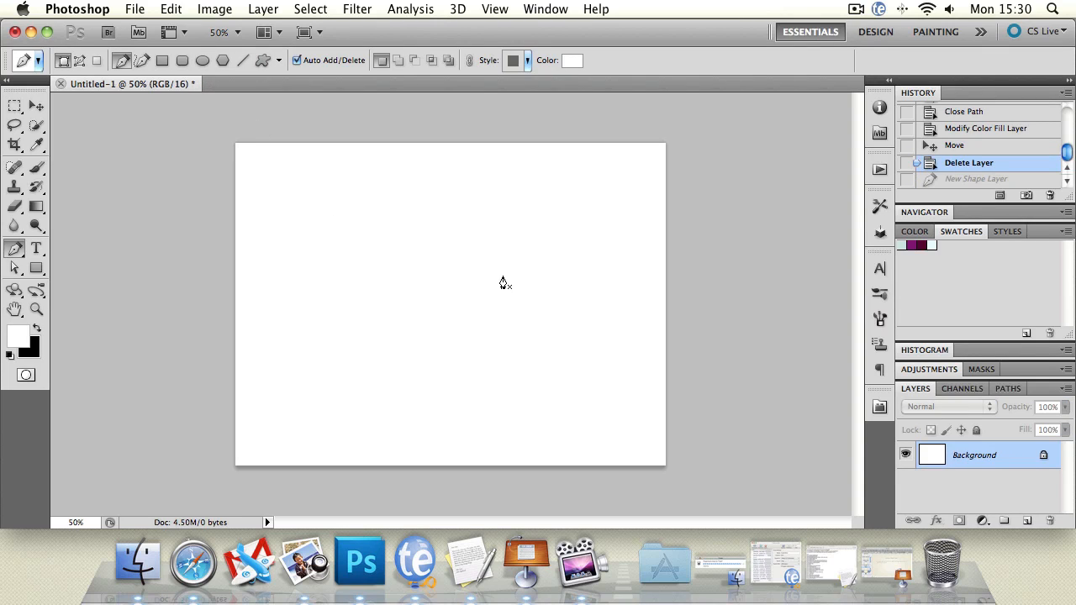
- Draw a new shape-layer path with two straight segments followed by a curve bending back above their end
click(293, 275)
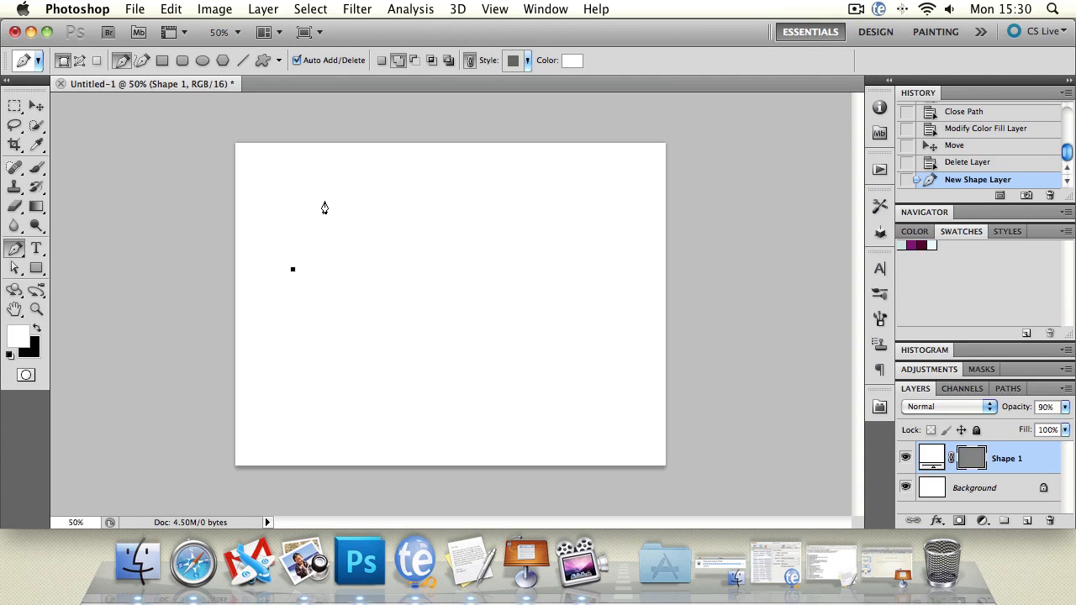
click(374, 199)
click(508, 200)
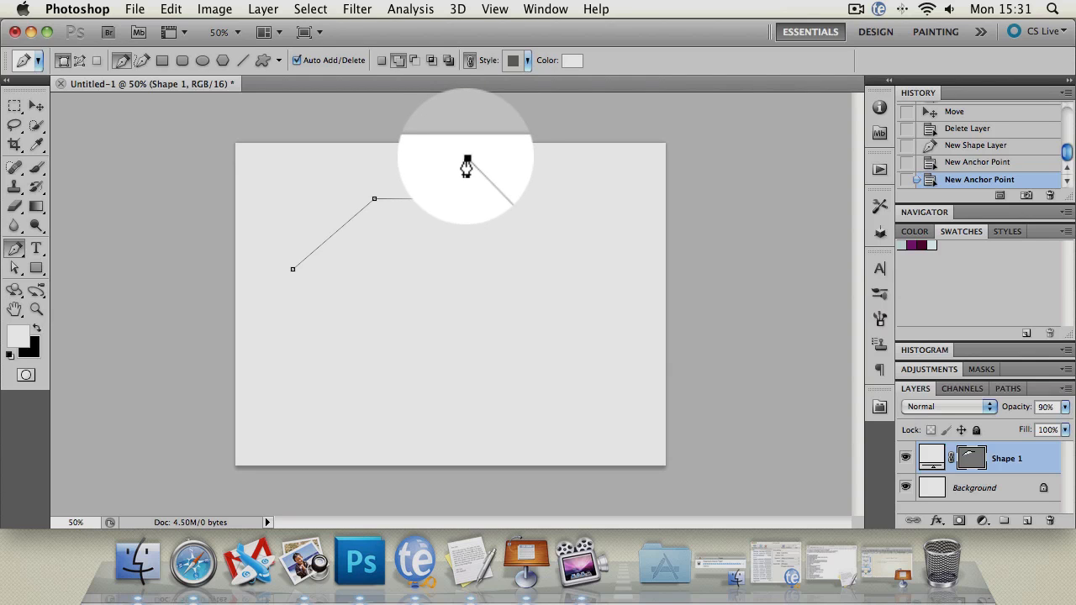
click(467, 160)
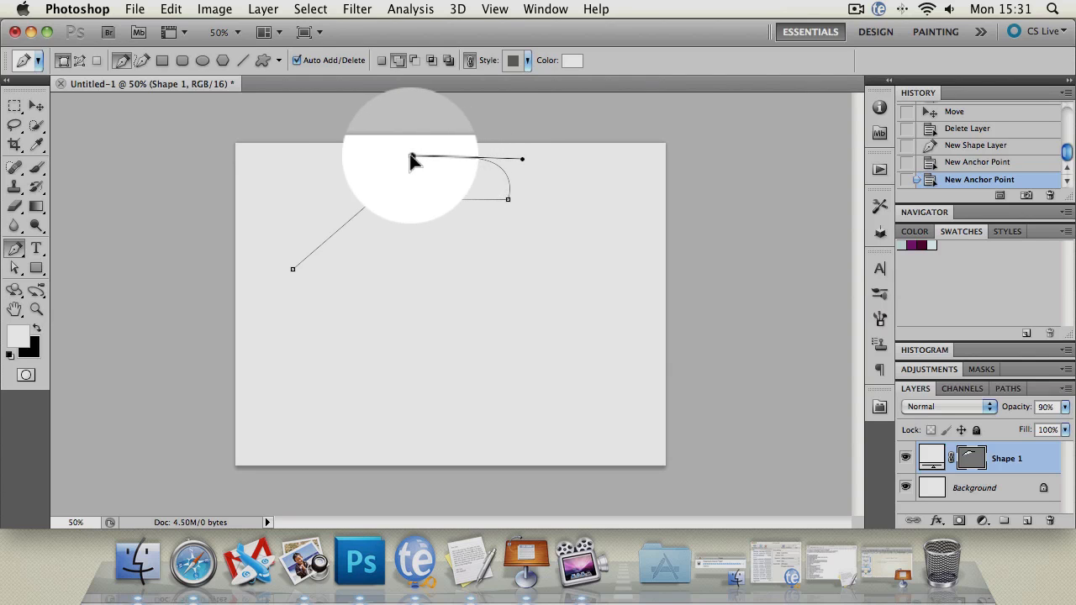
- Try continuing the path from the curved anchor point with further curved anchors on either side of it
mouse_move(411, 157)
mouse_down()
mouse_move(389, 160)
mouse_move(415, 143)
mouse_move(430, 154)
mouse_move(427, 142)
mouse_move(412, 168)
mouse_move(430, 189)
mouse_move(439, 168)
mouse_move(412, 152)
mouse_move(422, 152)
mouse_move(392, 156)
mouse_up()
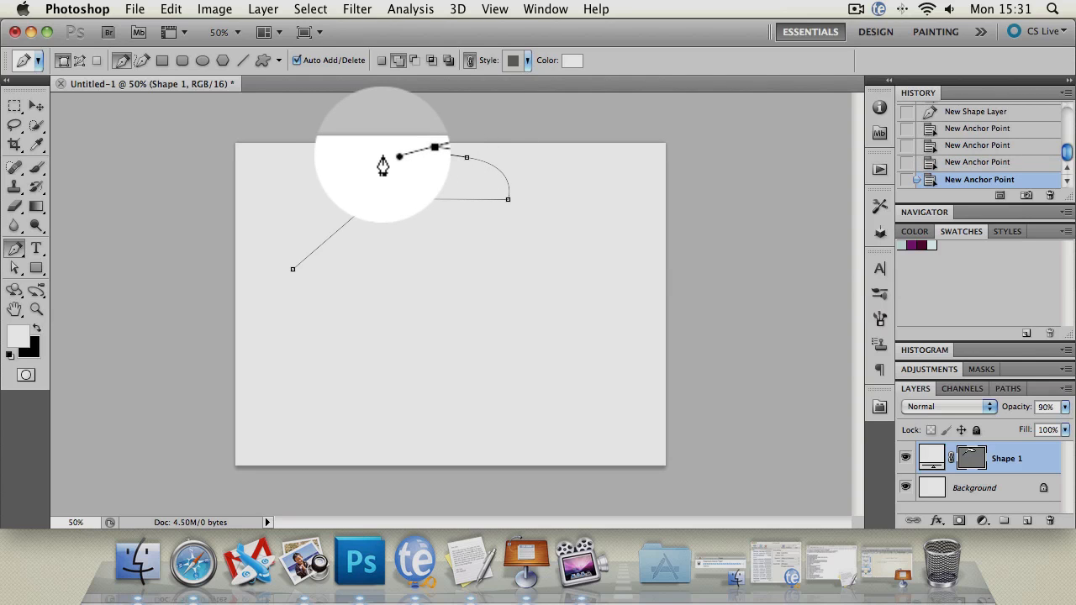
key(super+z)
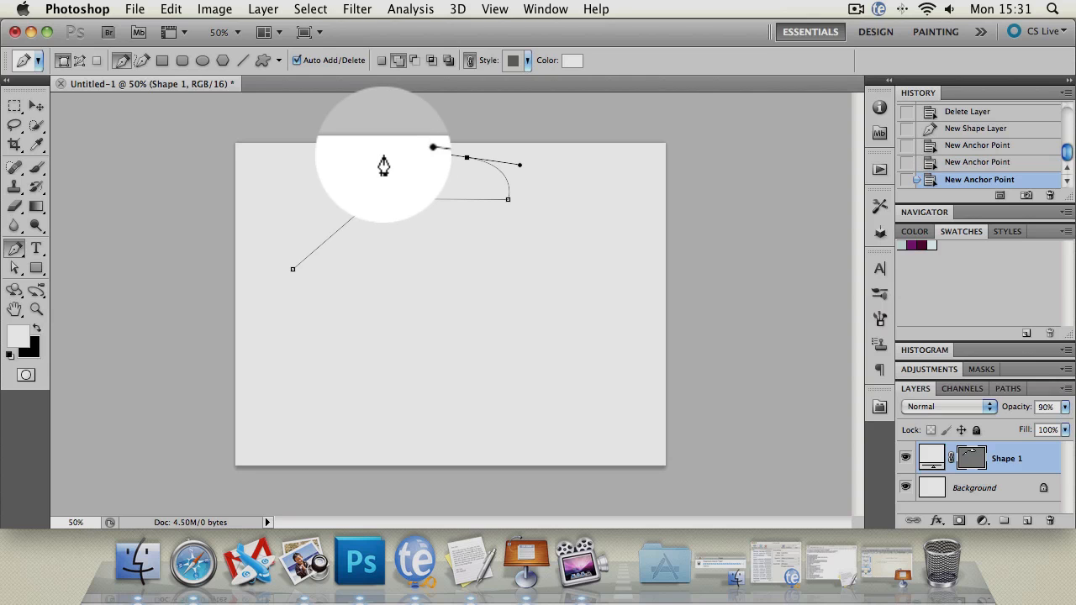
click(549, 198)
drag(549, 202, 571, 264)
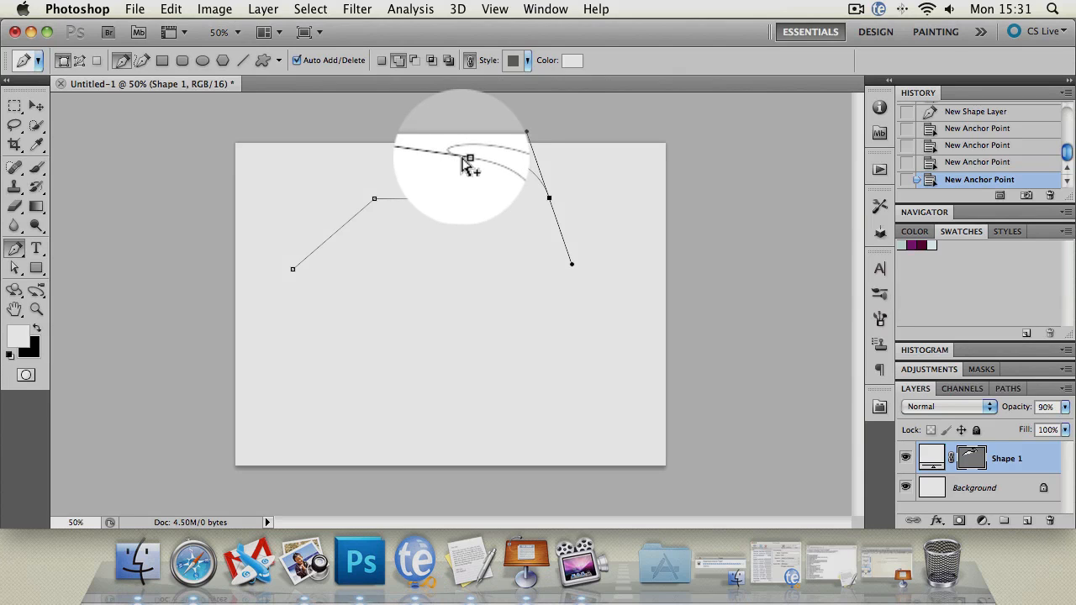
key(super+z)
- Remove the last curved anchor's outgoing direction handle and add a short curved segment from it to the right
drag(472, 161, 414, 153)
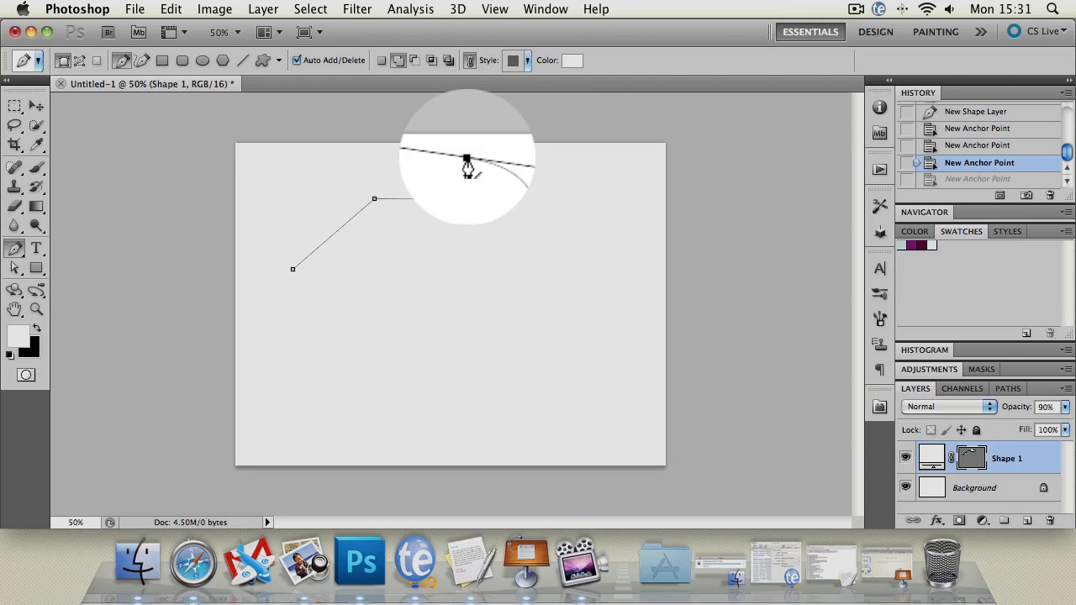
click(467, 161)
click(468, 164)
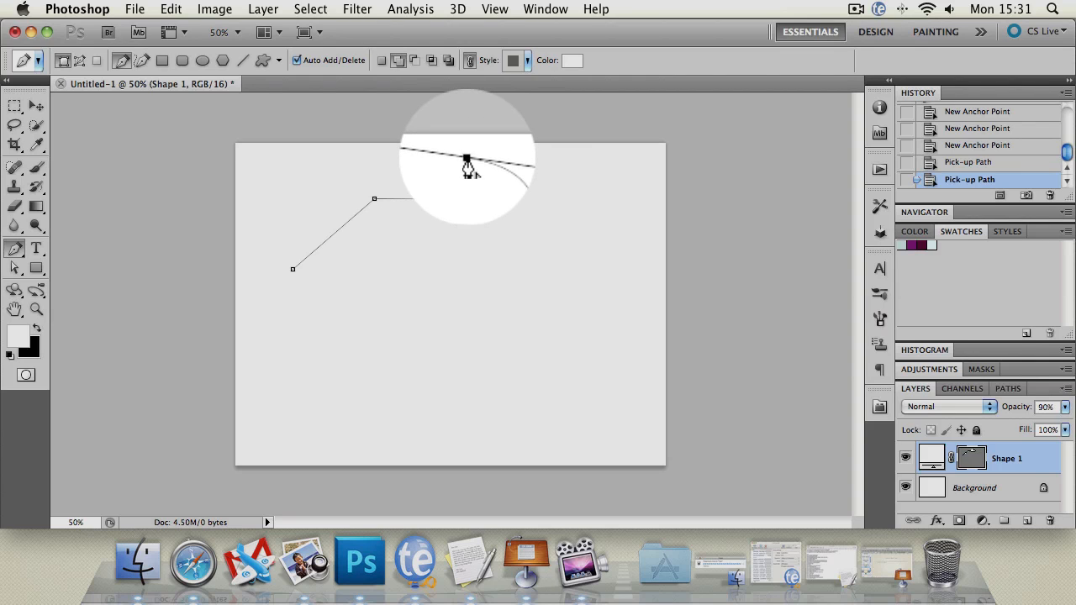
click(471, 168)
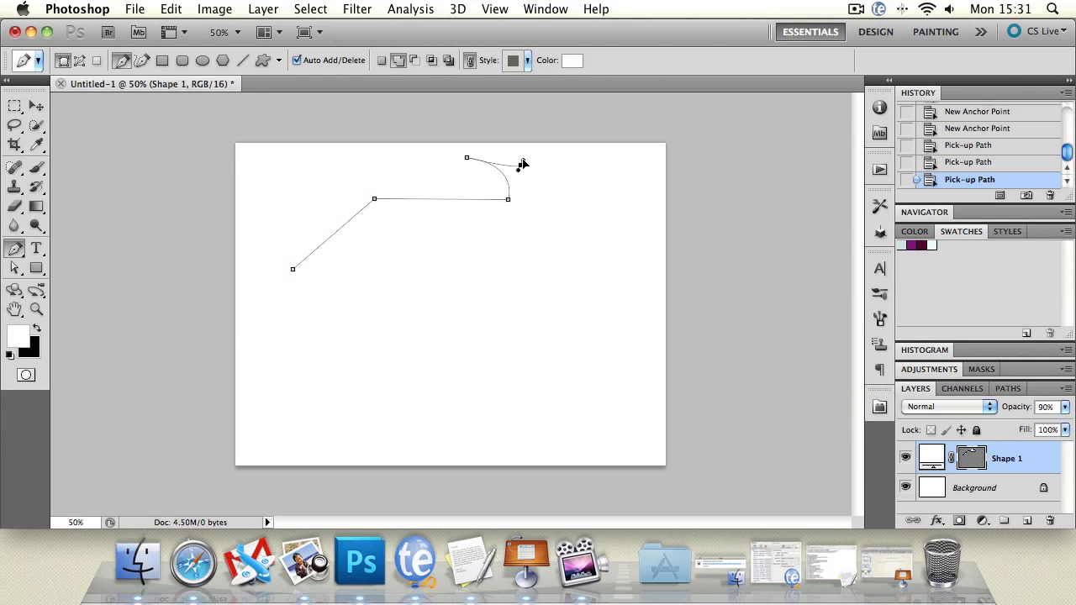
mouse_move(521, 165)
mouse_down()
mouse_move(527, 191)
mouse_move(529, 175)
mouse_up()
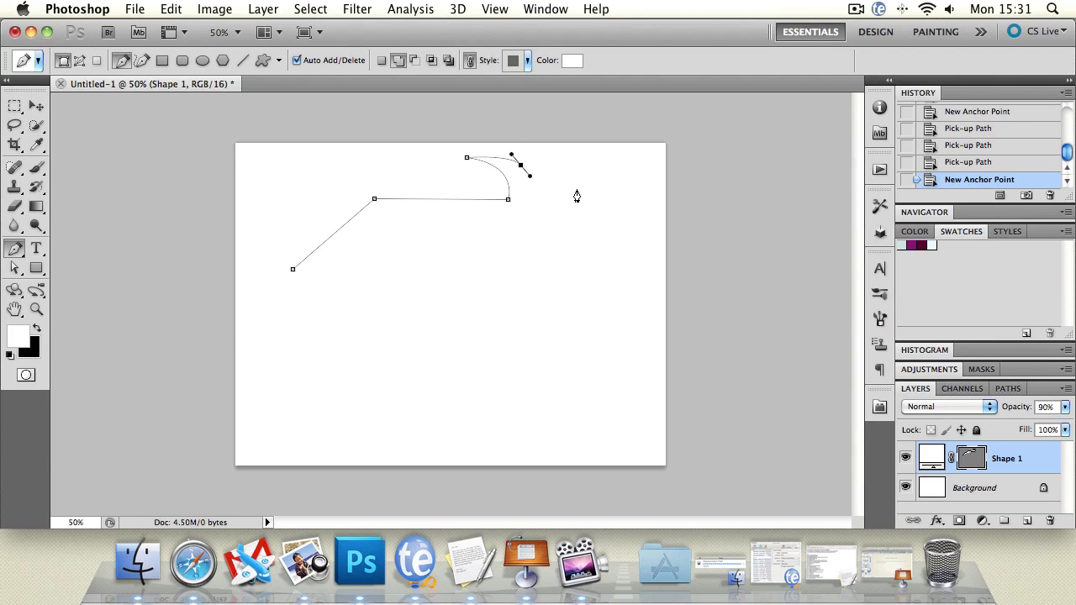
- Replace the short curve with a larger one bulging right, continue it to the lower left, and finish with a short straight downward segment
key(ctrl+z)
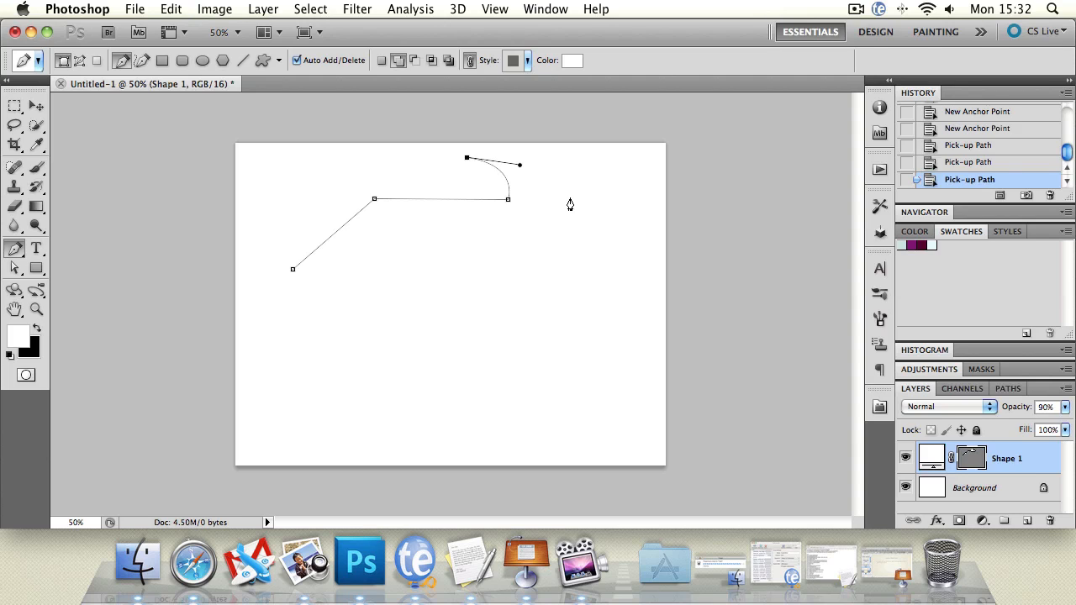
drag(550, 201, 577, 254)
click(430, 315)
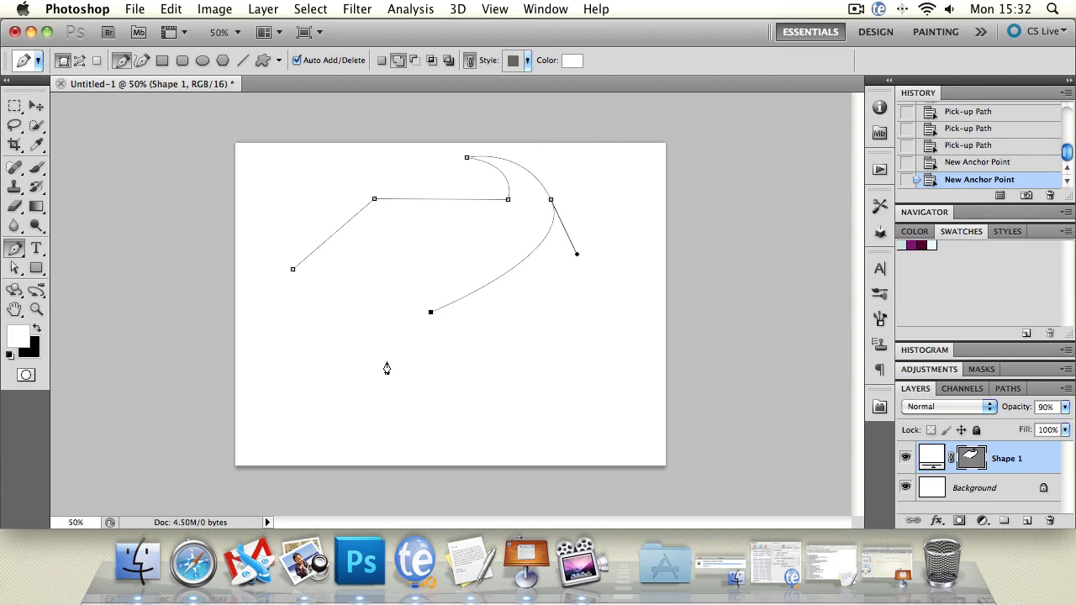
click(430, 371)
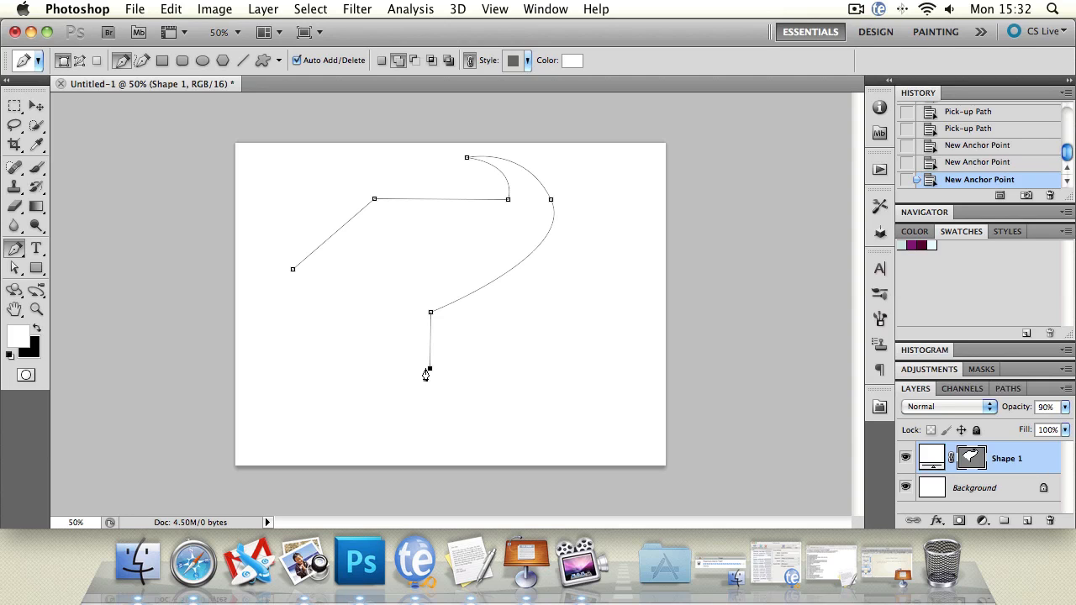
key(super+z)
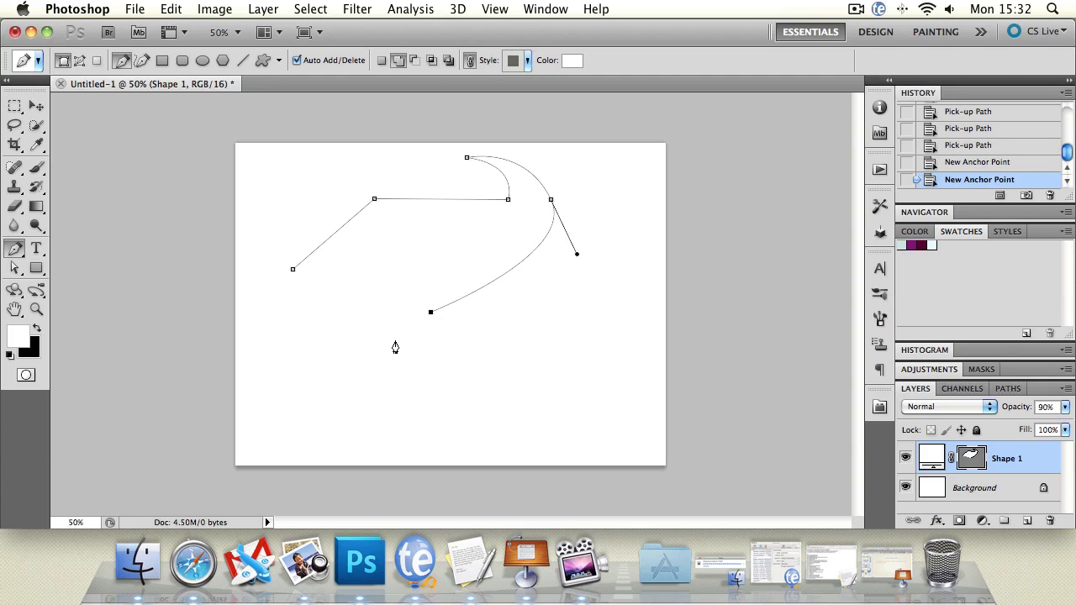
click(430, 355)
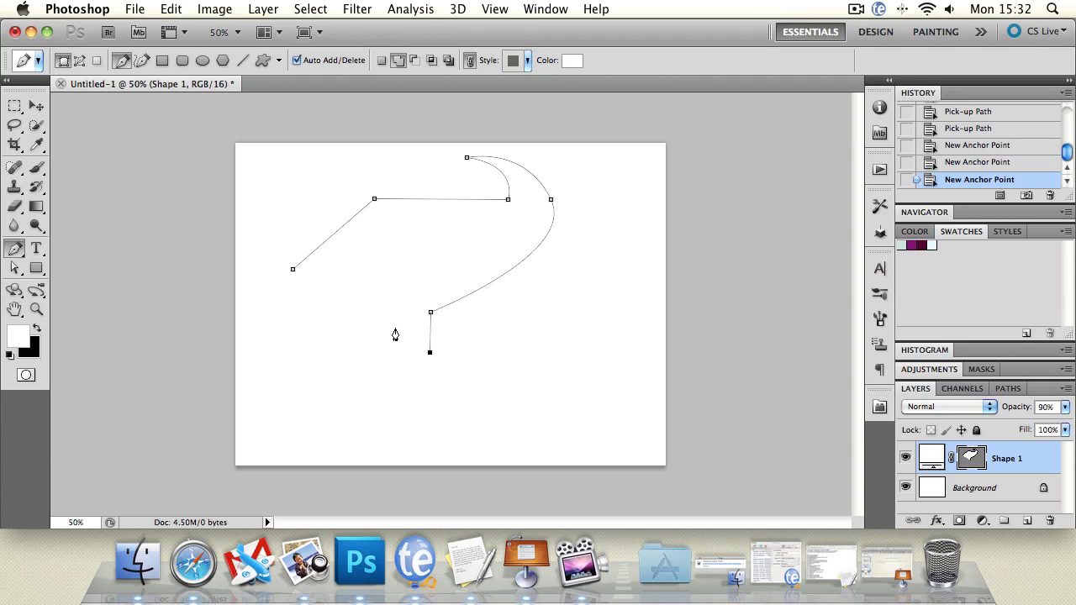
- Use Direct Selection to reposition the path's anchor points: the lower corner left, the right curve point outward, and the two upper-left points sideways
key(a)
drag(430, 312, 393, 301)
drag(550, 199, 555, 208)
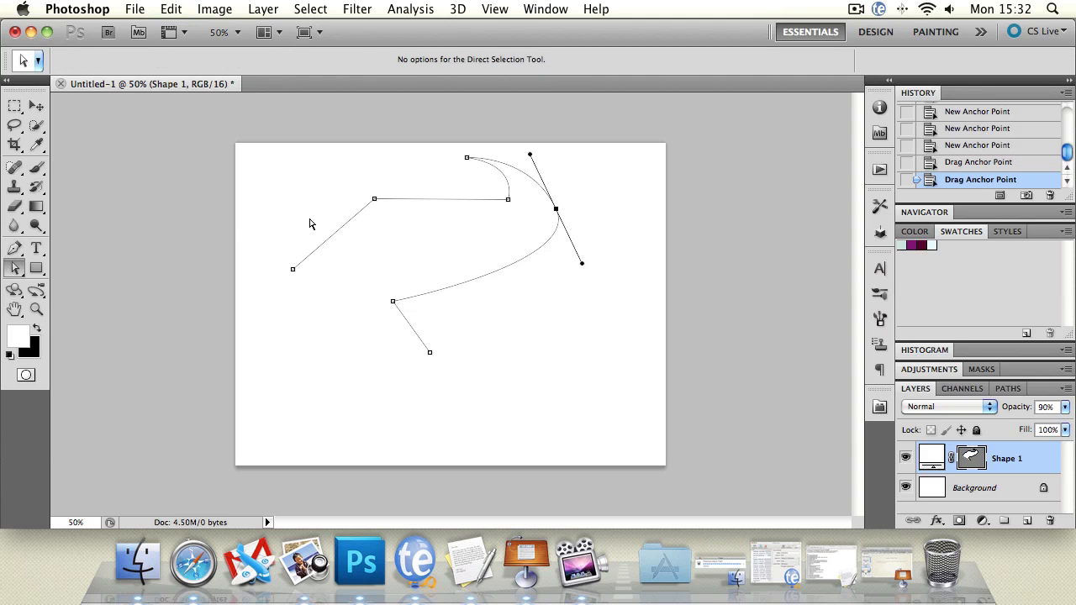
click(15, 269)
click(55, 284)
mouse_move(374, 201)
mouse_down()
mouse_move(348, 181)
mouse_move(385, 198)
mouse_up()
drag(467, 161, 409, 156)
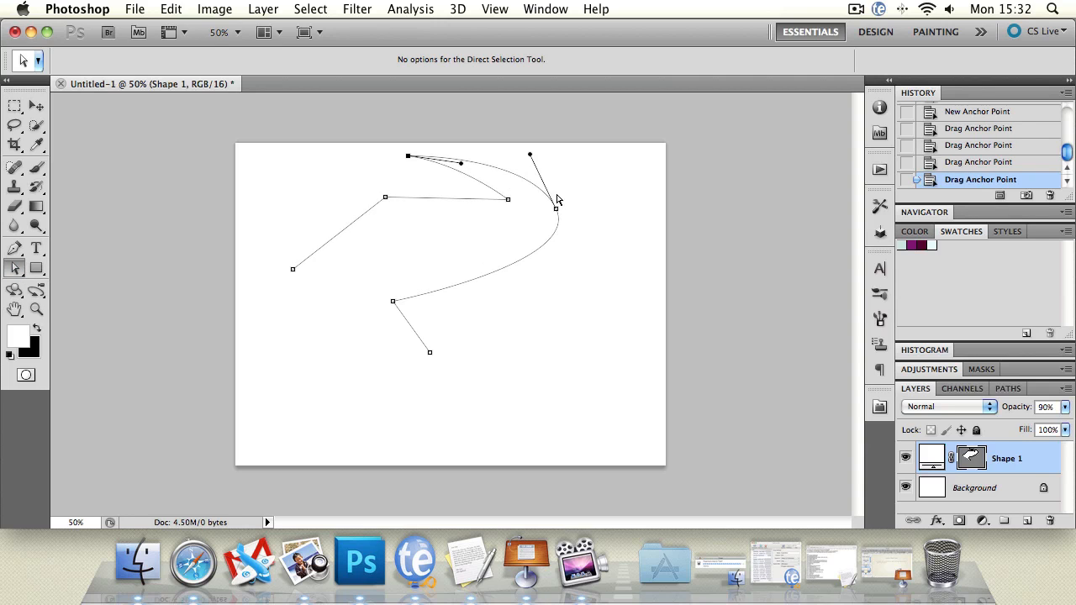
- Widen the right-hand curve by moving its anchor outward and lengthening its lower handle, and reposition the path's two open ends
drag(555, 208, 592, 202)
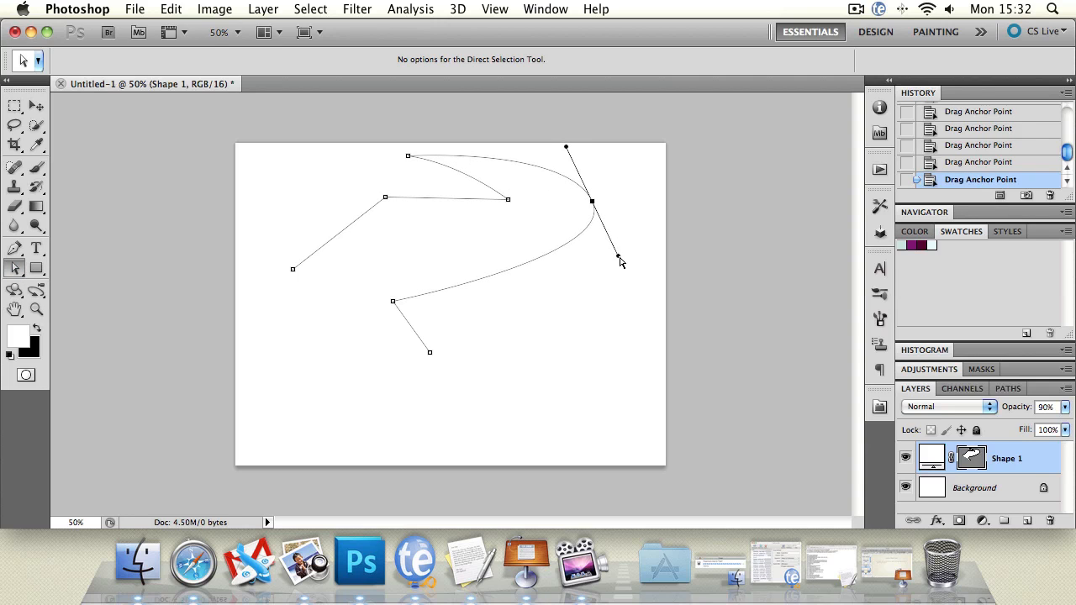
drag(619, 257, 618, 297)
drag(431, 352, 355, 278)
drag(292, 269, 285, 323)
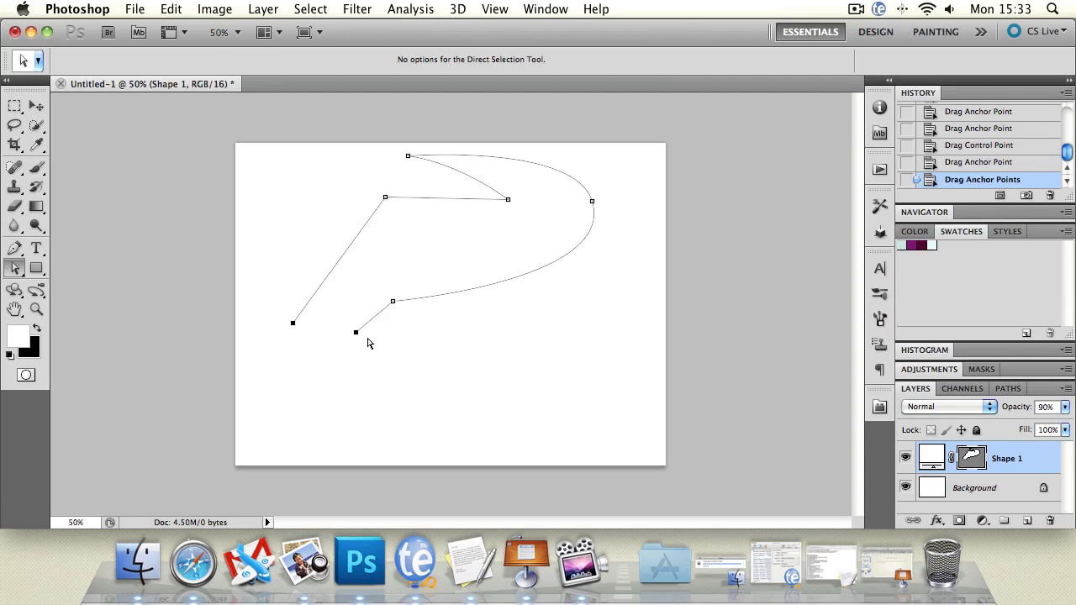
- Delete the Shape 1 layer together with its vector mask
click(36, 105)
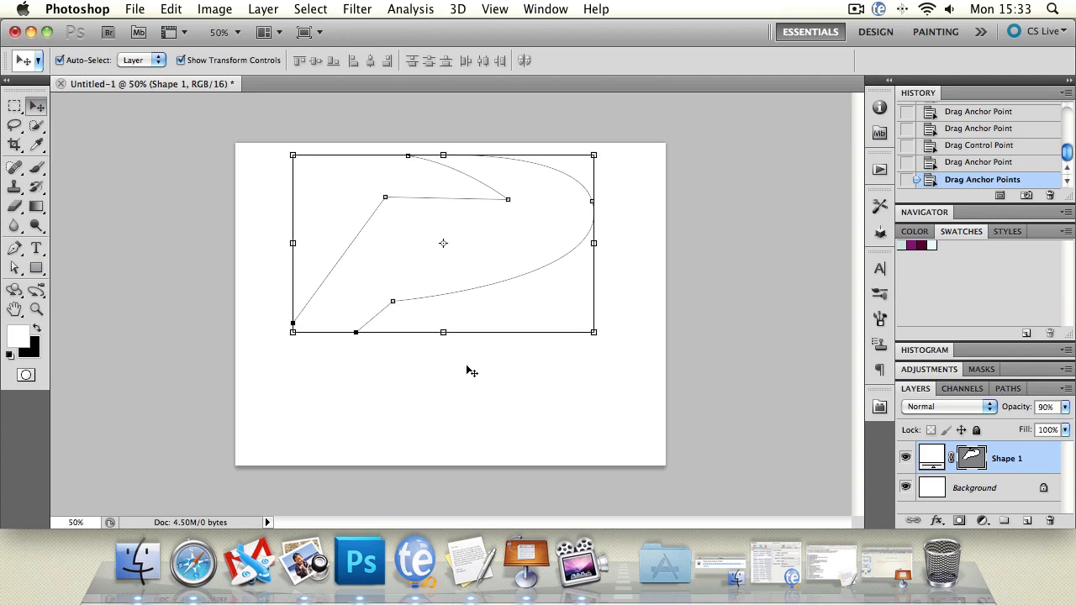
key(Delete)
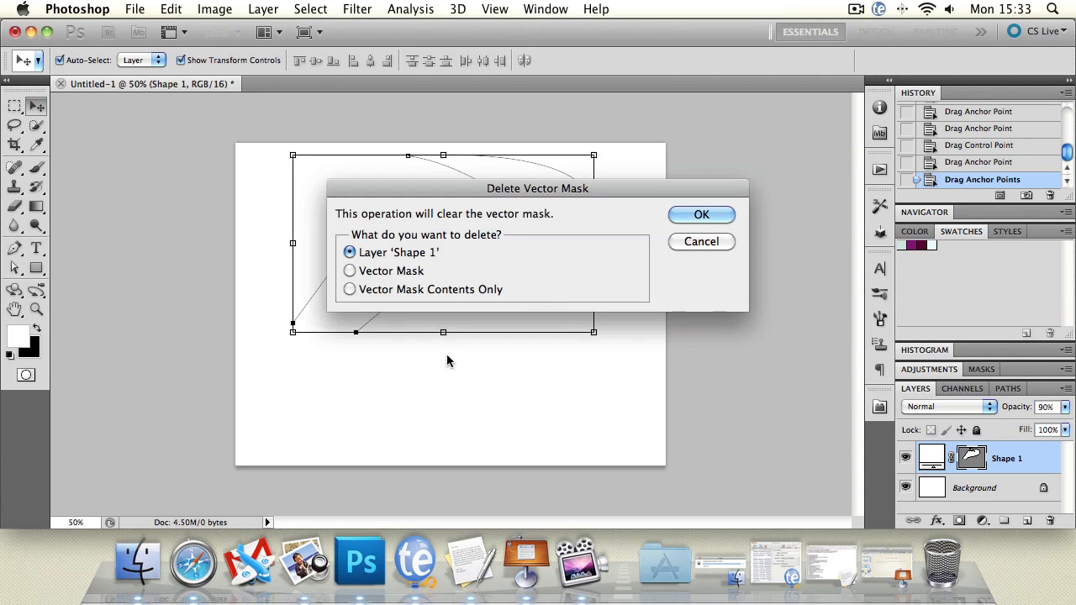
key(Return)
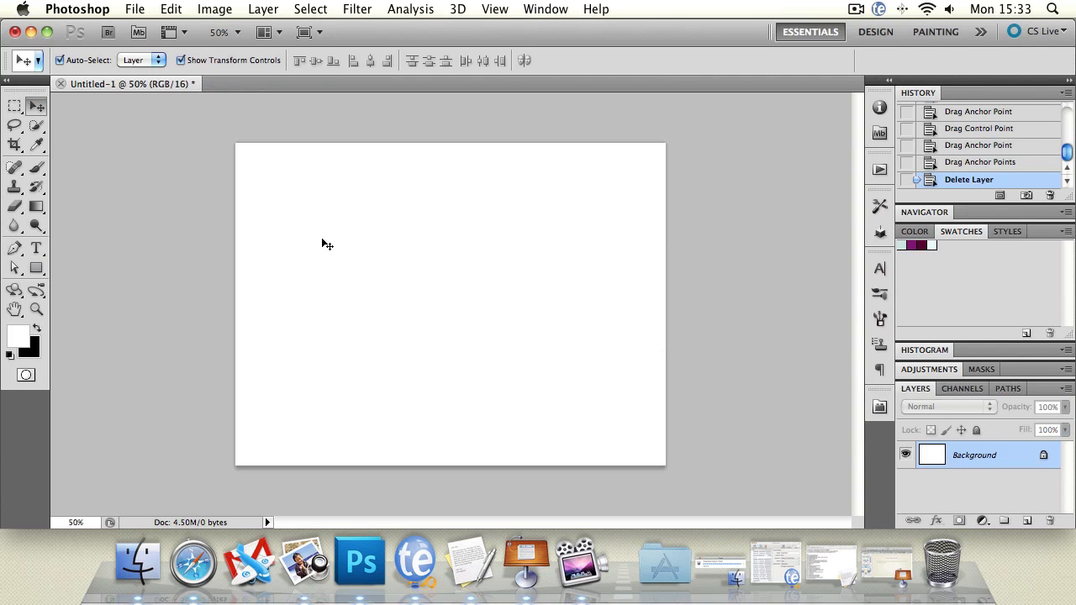
- Open defender.psd from the photoshop folder
click(16, 247)
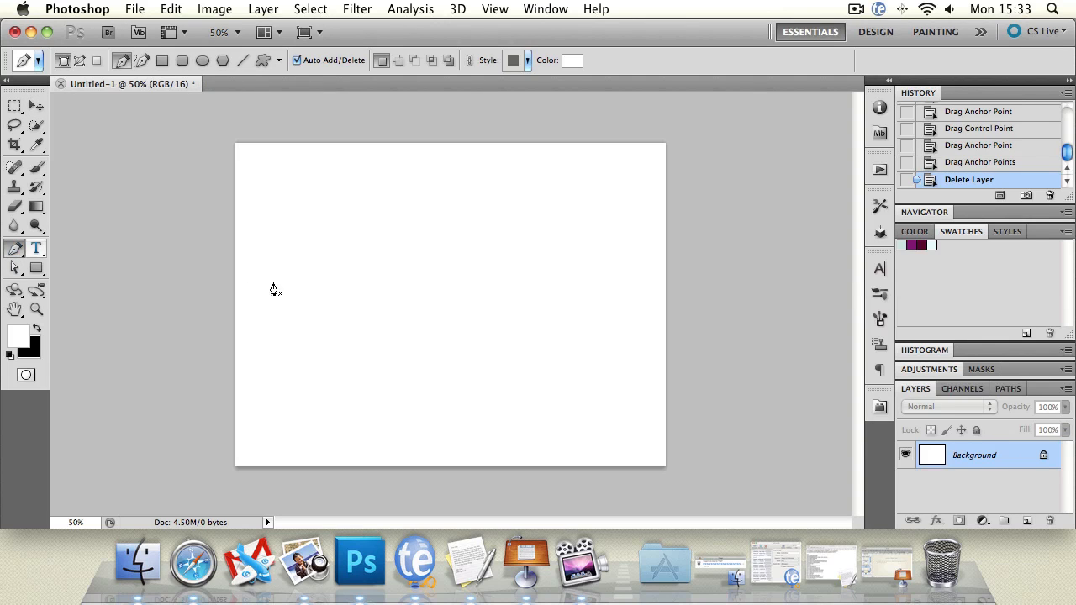
click(136, 9)
click(156, 46)
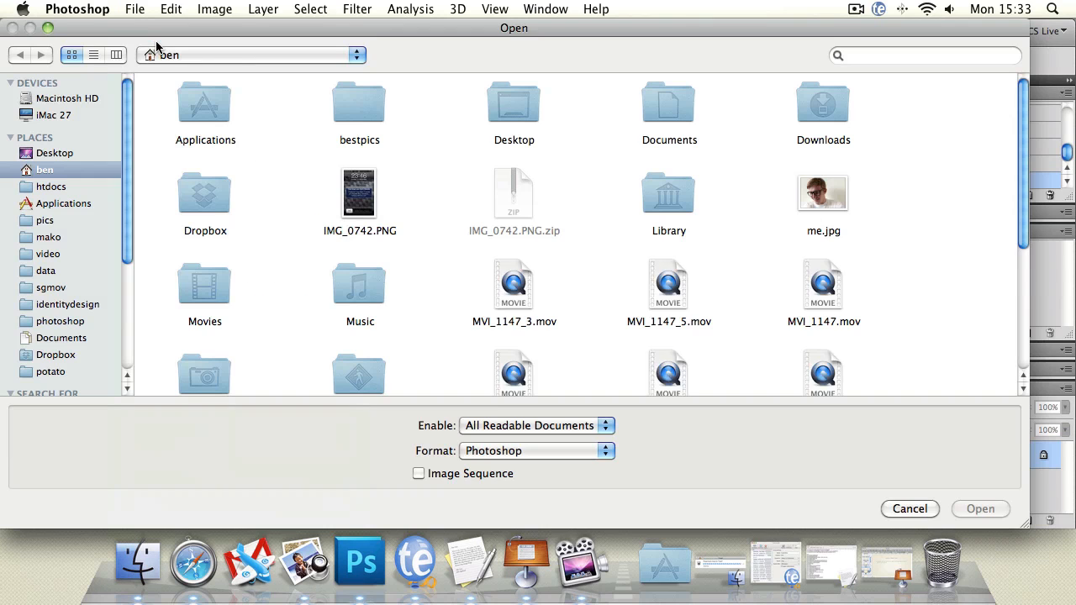
click(58, 321)
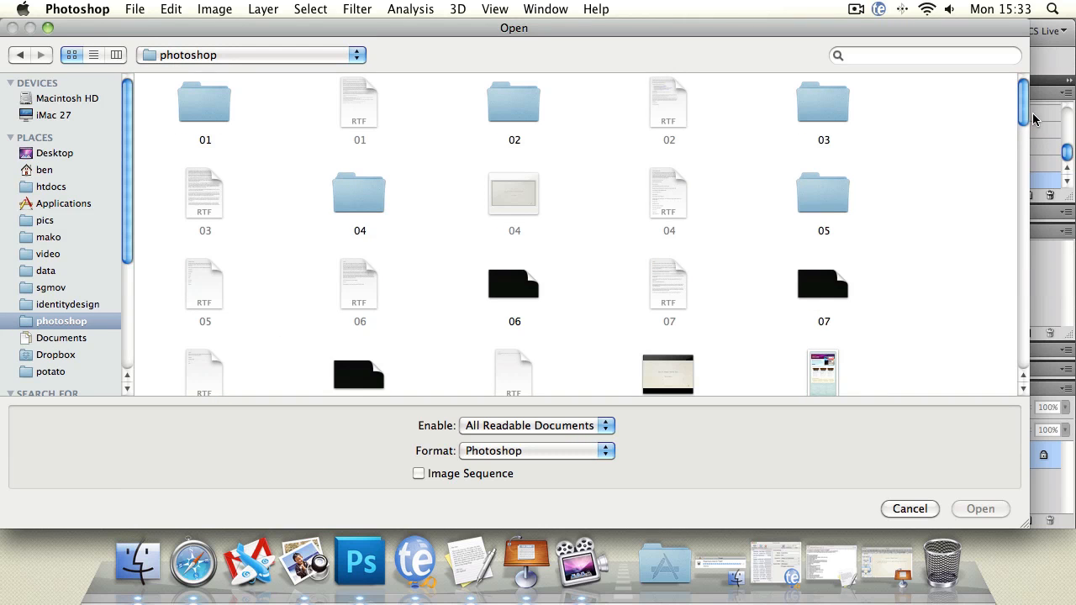
drag(1024, 118, 1022, 210)
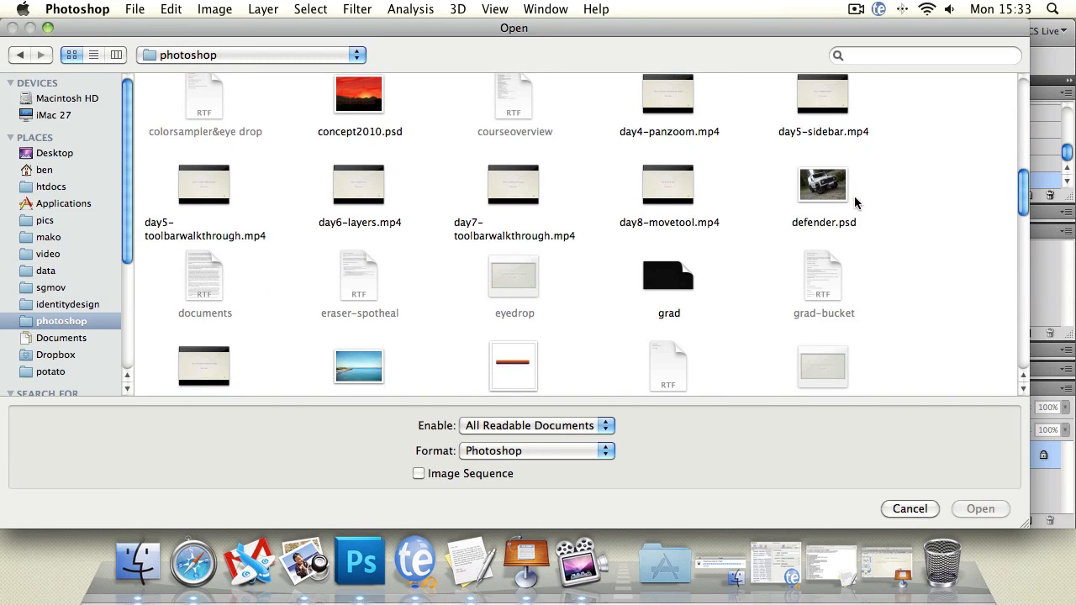
double_click(815, 193)
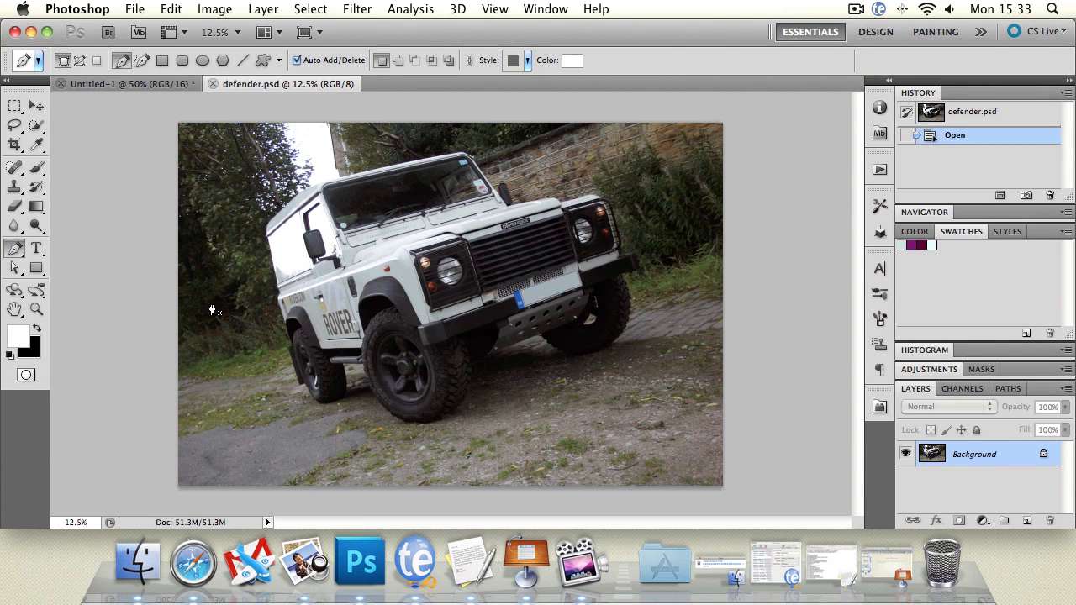
- Convert the locked Background into a regular layer named Layer 0
click(38, 310)
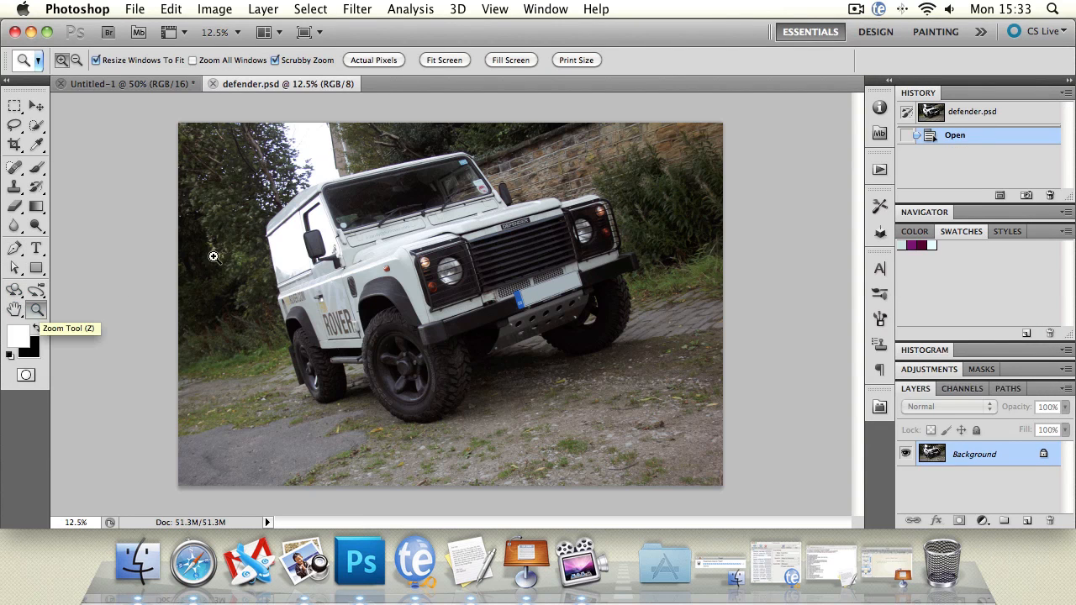
double_click(1033, 459)
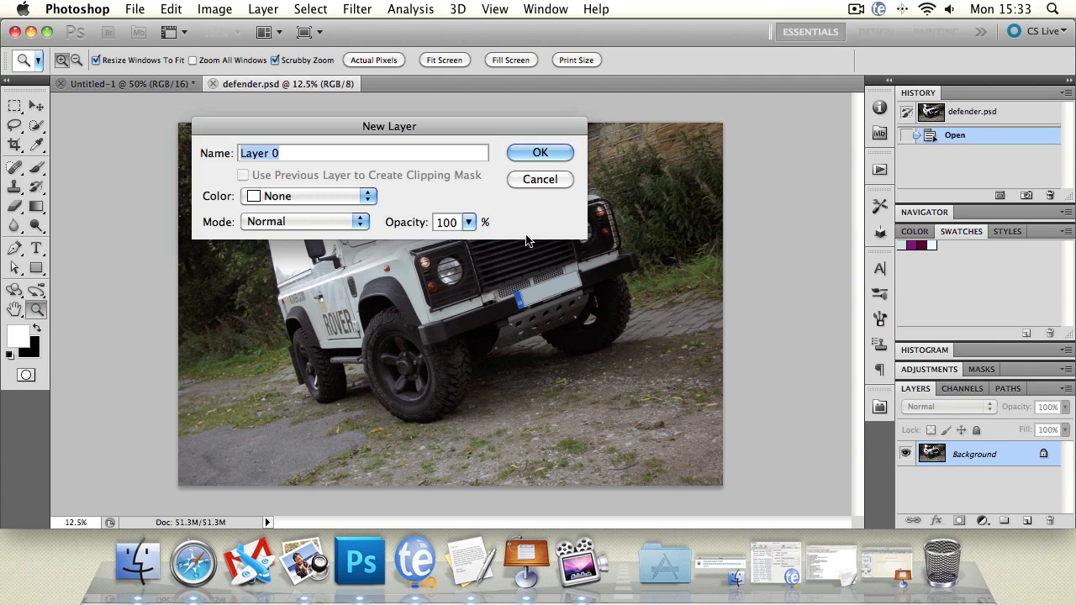
click(543, 149)
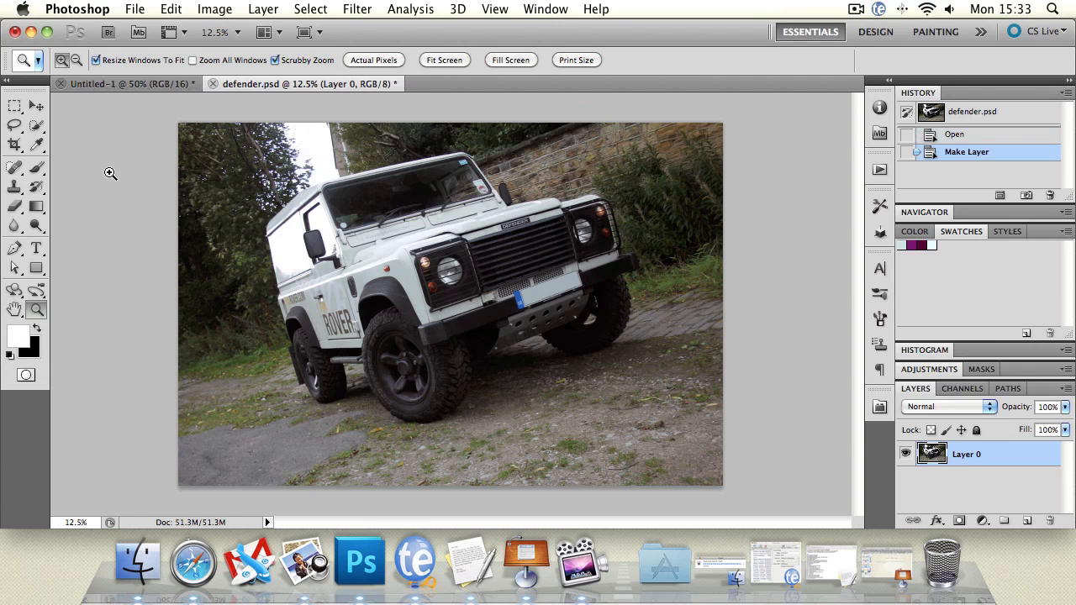
- Set the Pen tool to draw paths instead of shape layers, with the vehicle's rear roof corner in close view
click(310, 281)
click(423, 276)
click(416, 277)
click(414, 277)
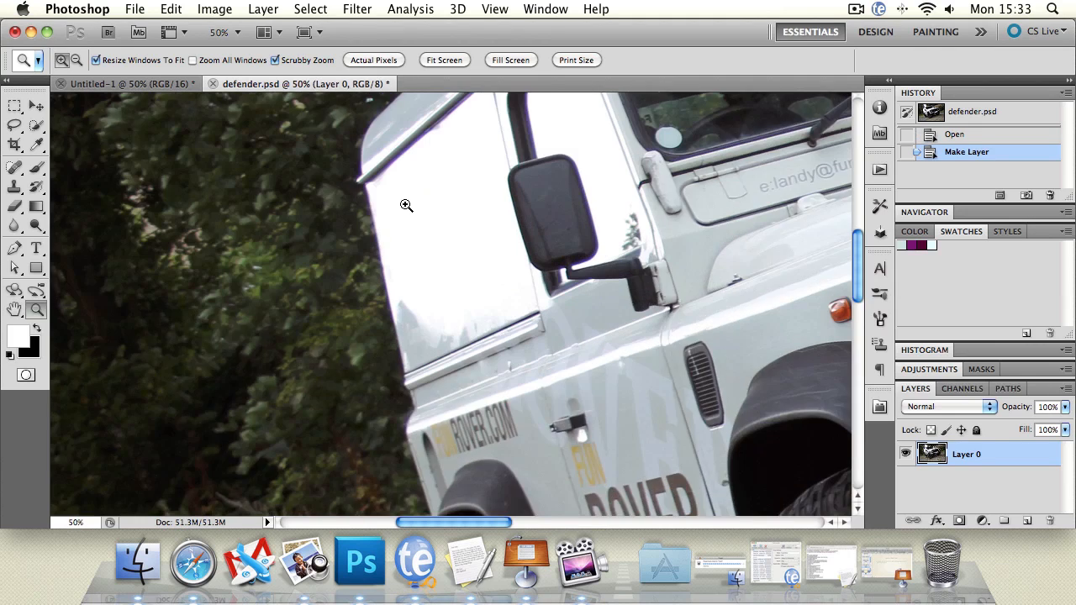
click(403, 207)
click(15, 309)
drag(266, 248, 257, 319)
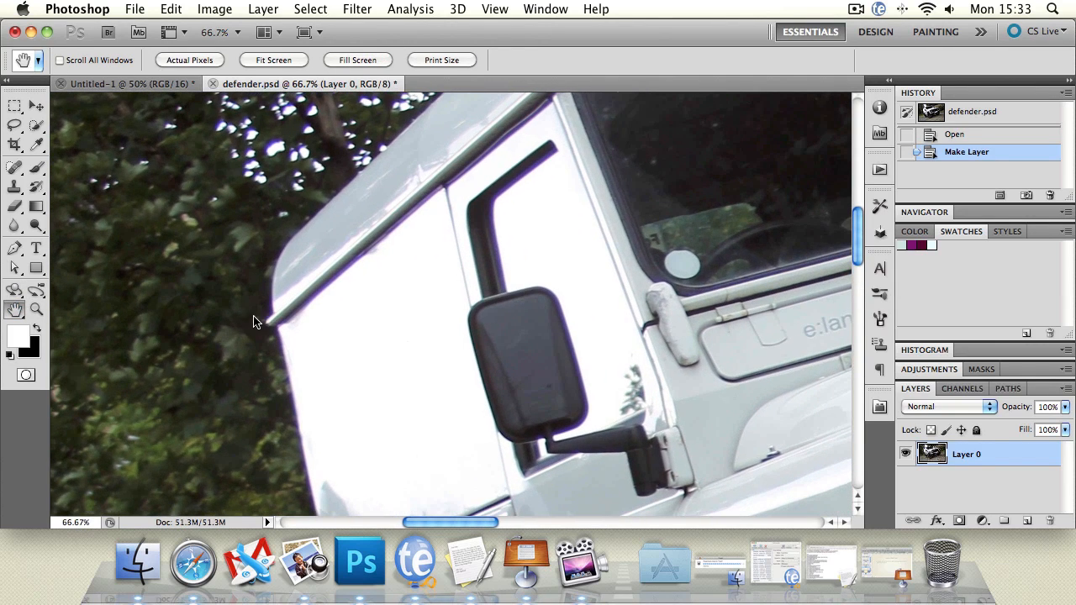
click(14, 248)
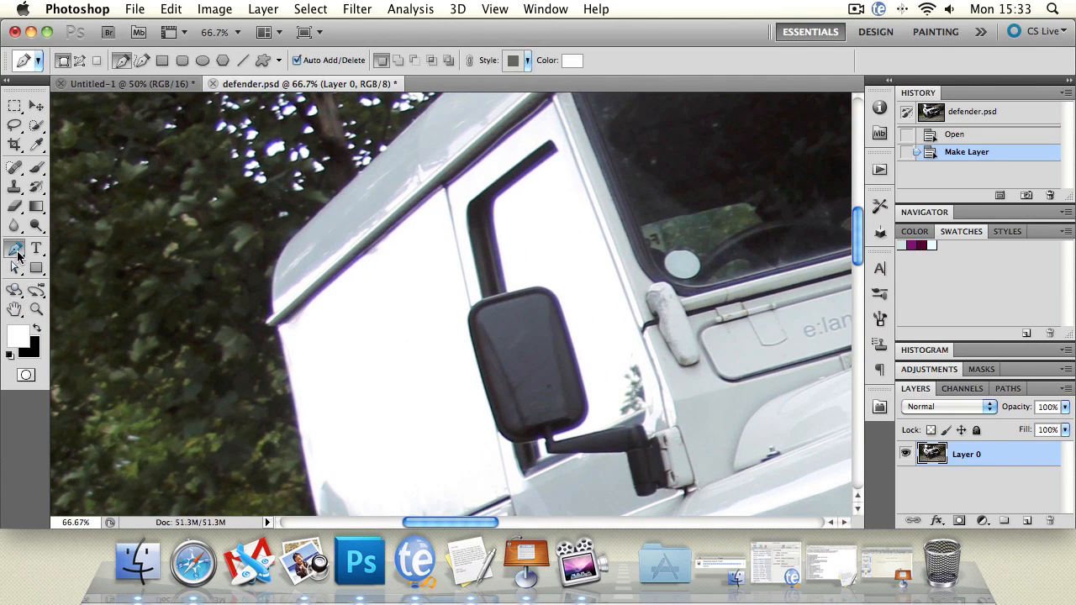
click(80, 66)
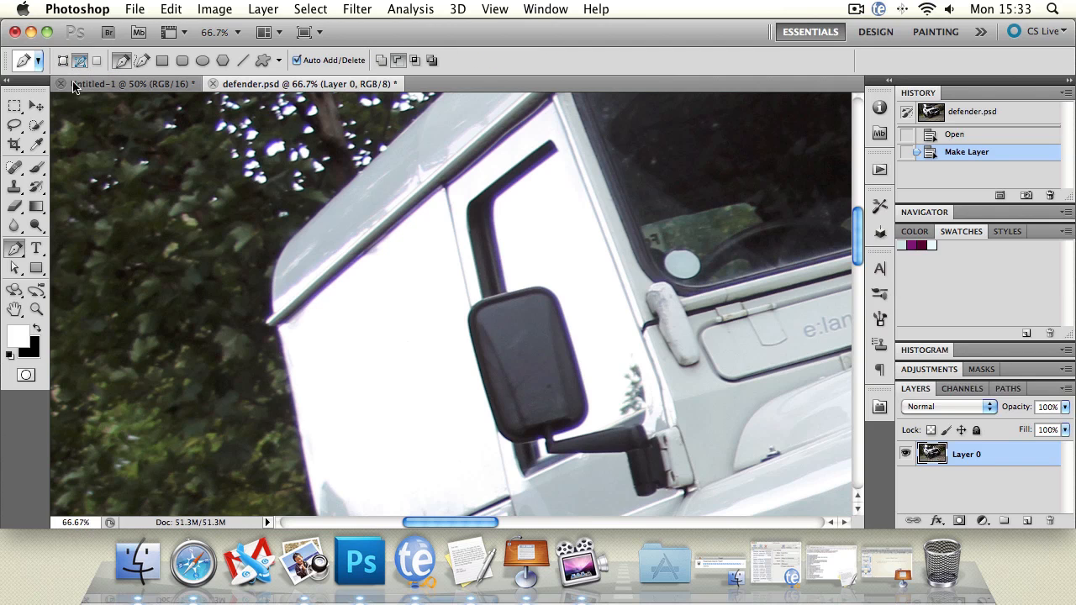
- Start a path along the vehicle's rear roof edge, curve it around the roof corner, and remove the last anchor's outgoing handle
click(14, 309)
drag(178, 265, 106, 334)
drag(205, 257, 237, 200)
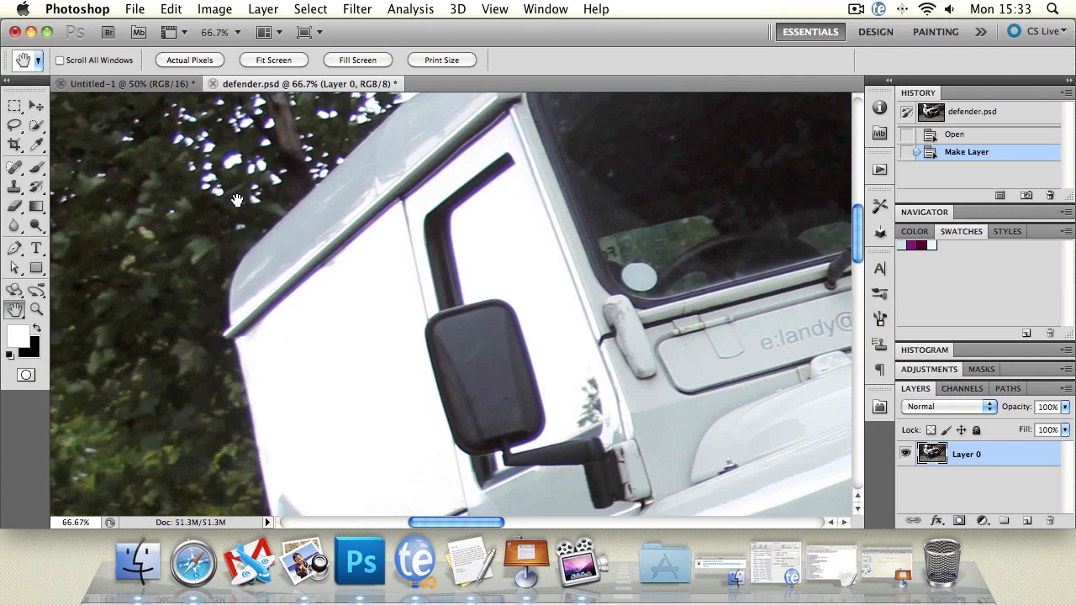
click(15, 247)
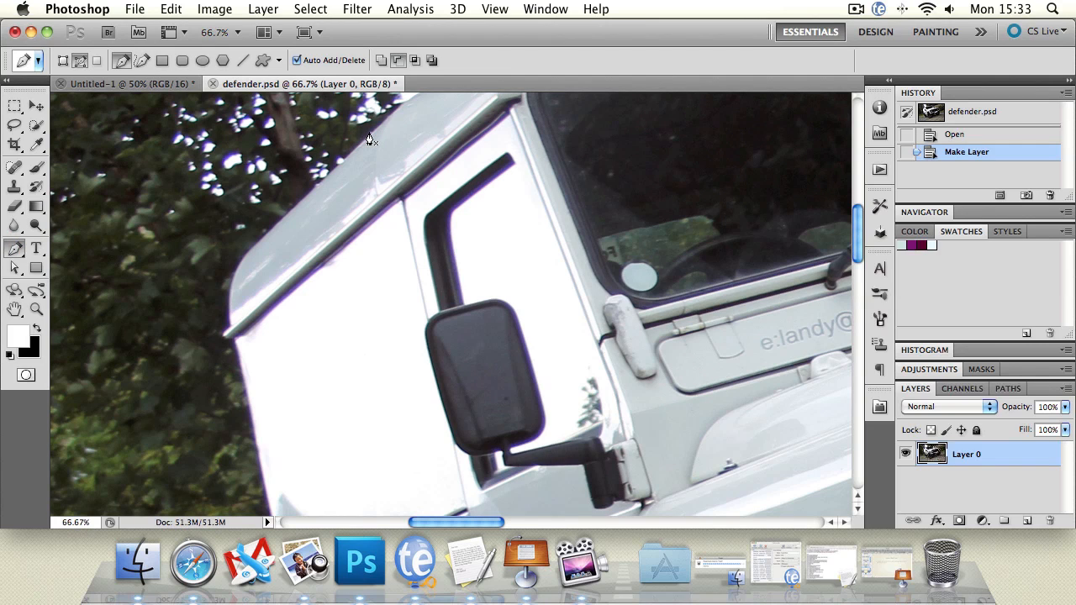
click(368, 135)
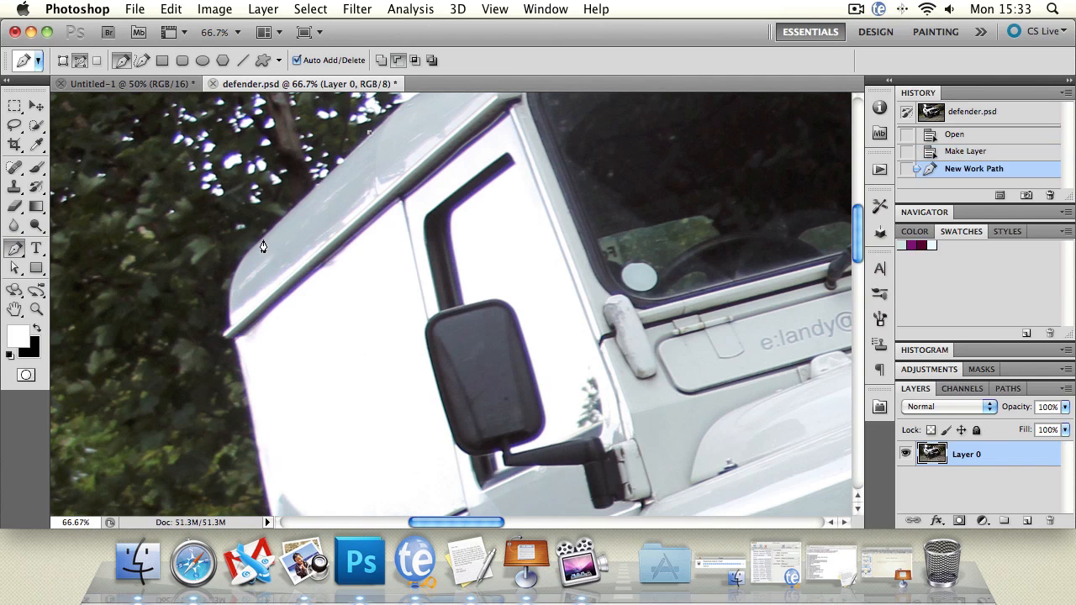
click(255, 247)
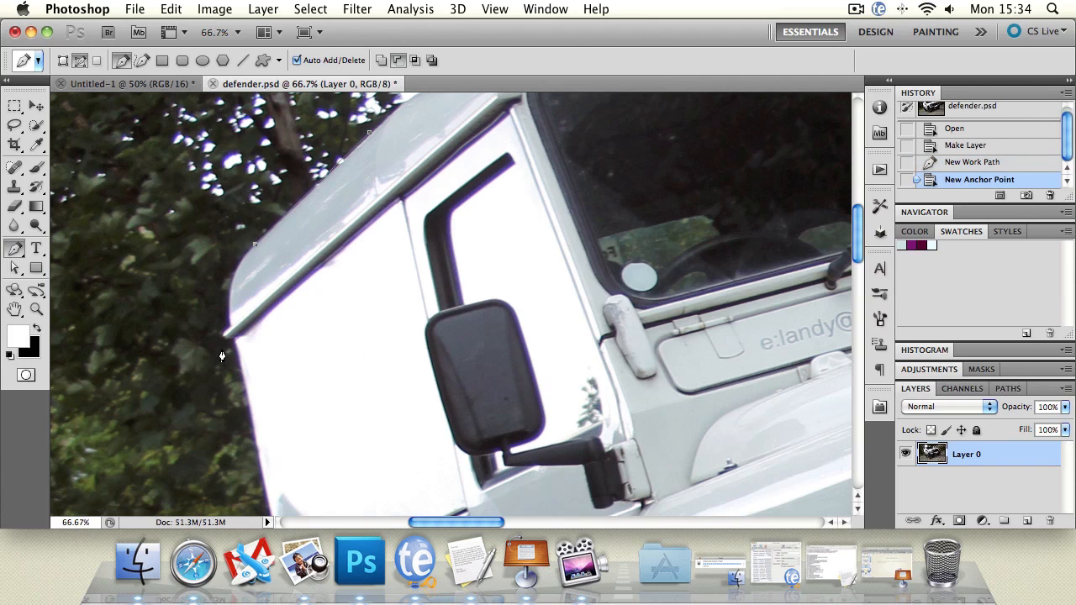
drag(231, 327, 237, 385)
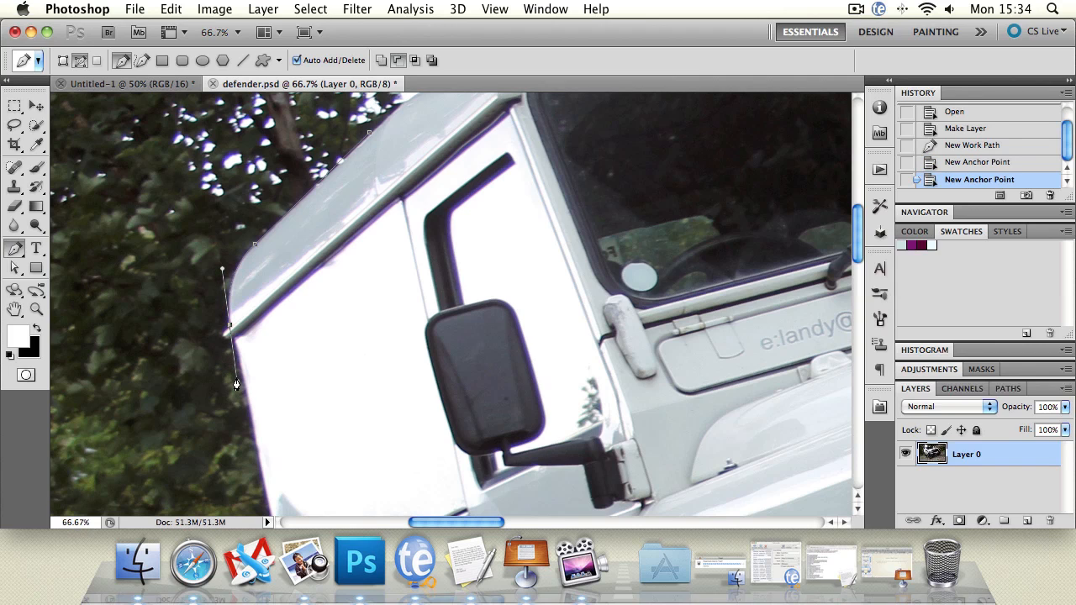
alt+click(229, 328)
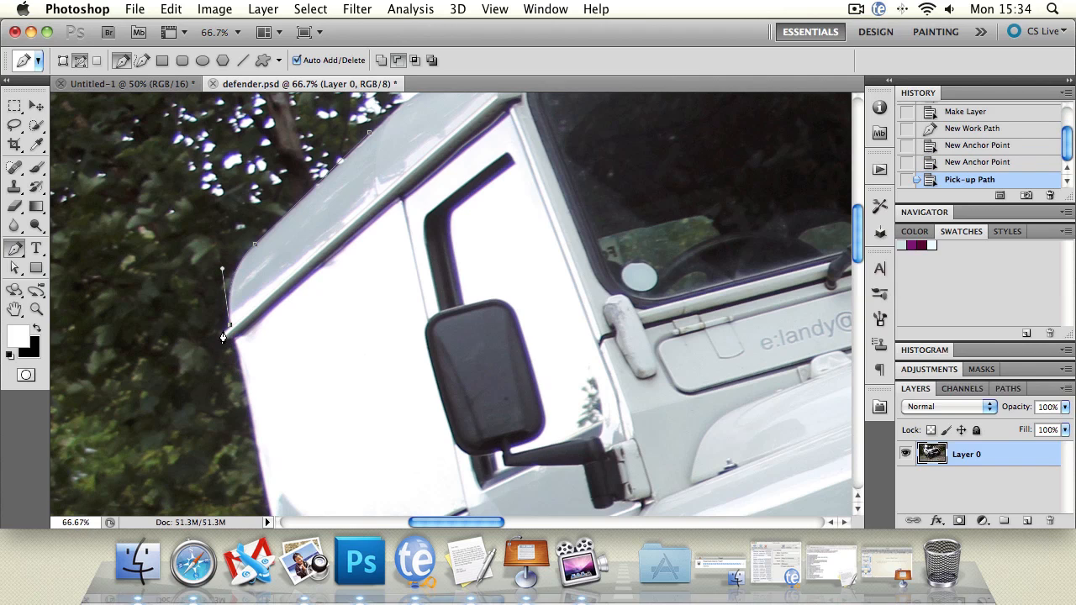
- Continue the path around the tip of the roof gutter and straight down the rear side edge to the trim below the window
click(222, 337)
click(224, 337)
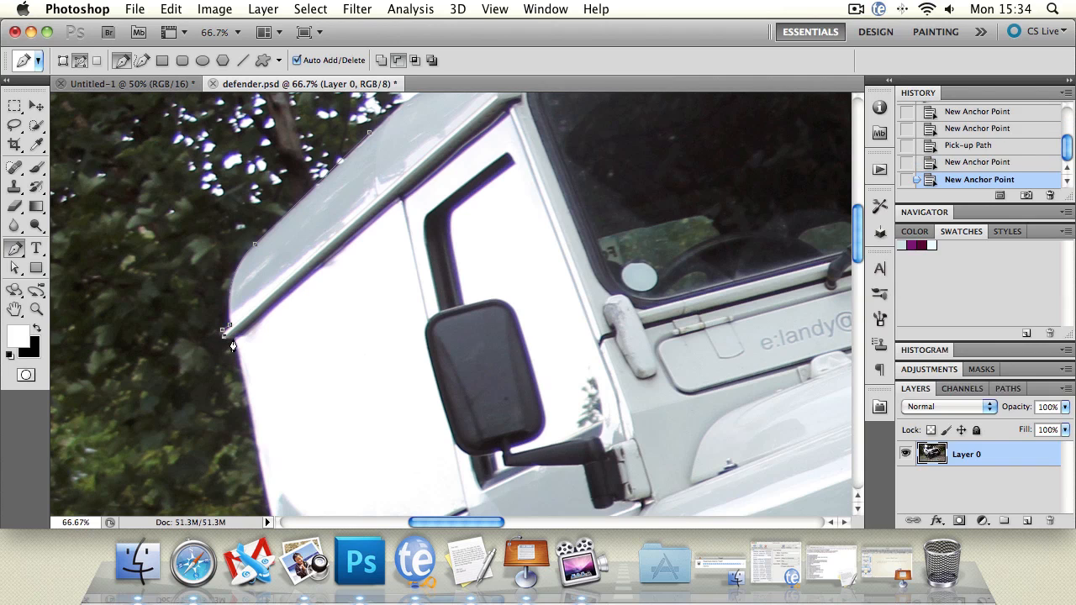
click(235, 341)
scroll(238, 351, down, 5)
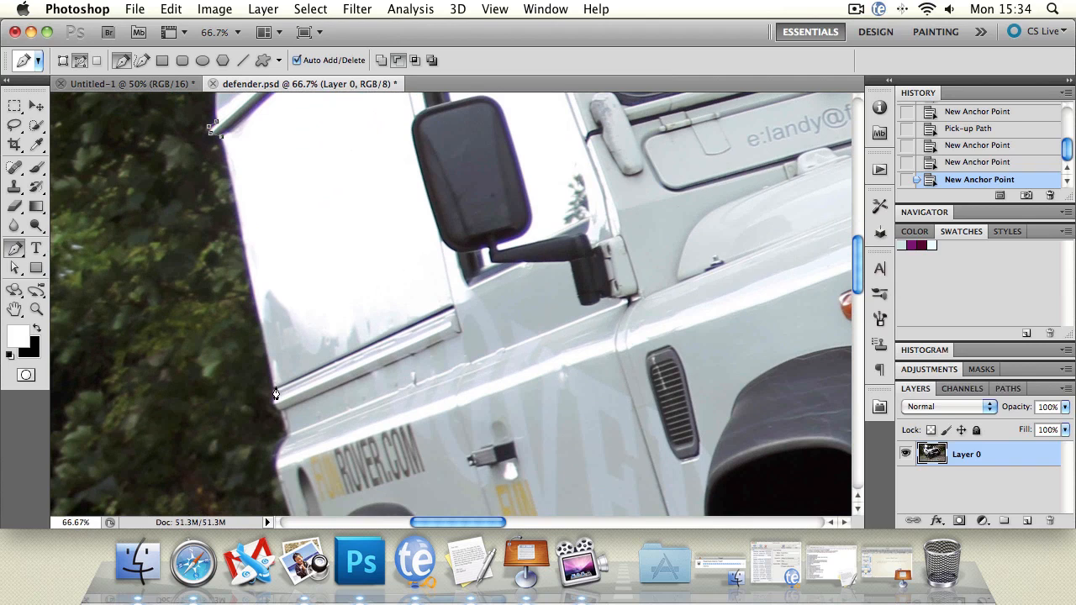
click(276, 394)
click(272, 397)
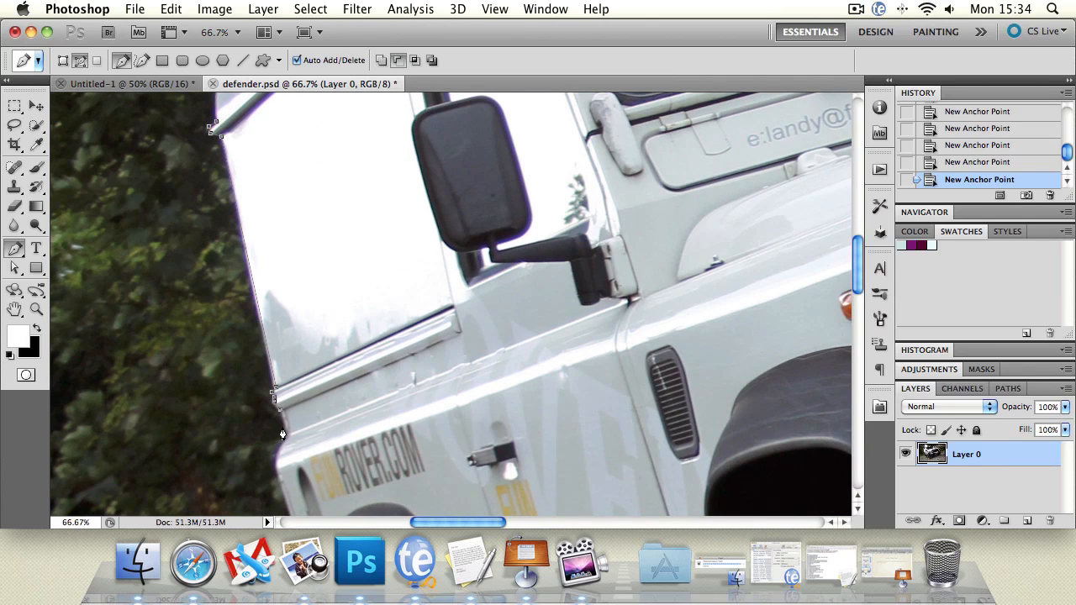
- Continue tracing the path around the rear body edge below the window trim and down to the rear wheel arch
scroll(278, 433, down, 3)
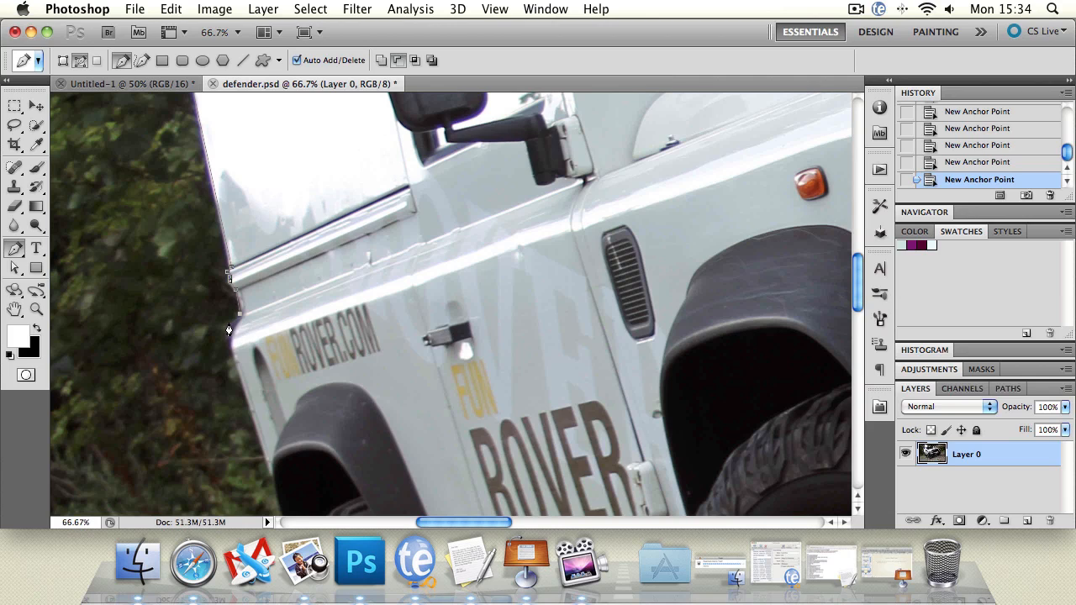
click(228, 324)
drag(227, 352, 231, 355)
click(269, 479)
drag(283, 457, 332, 455)
key(space)
drag(343, 225, 362, 374)
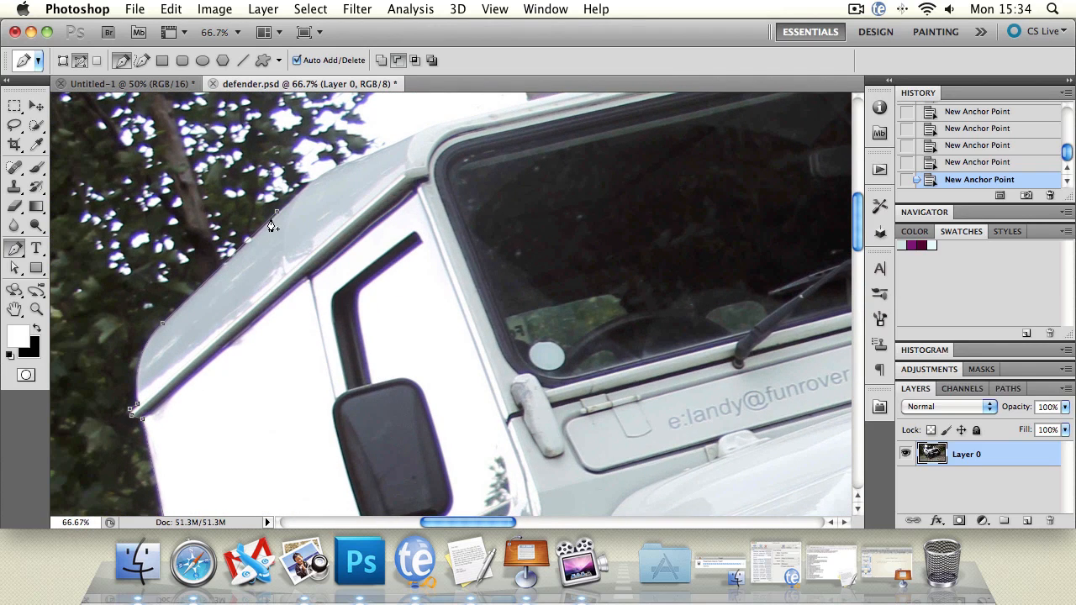
- Close the traced path at its starting anchor on the vehicle's rear roof edge
click(276, 215)
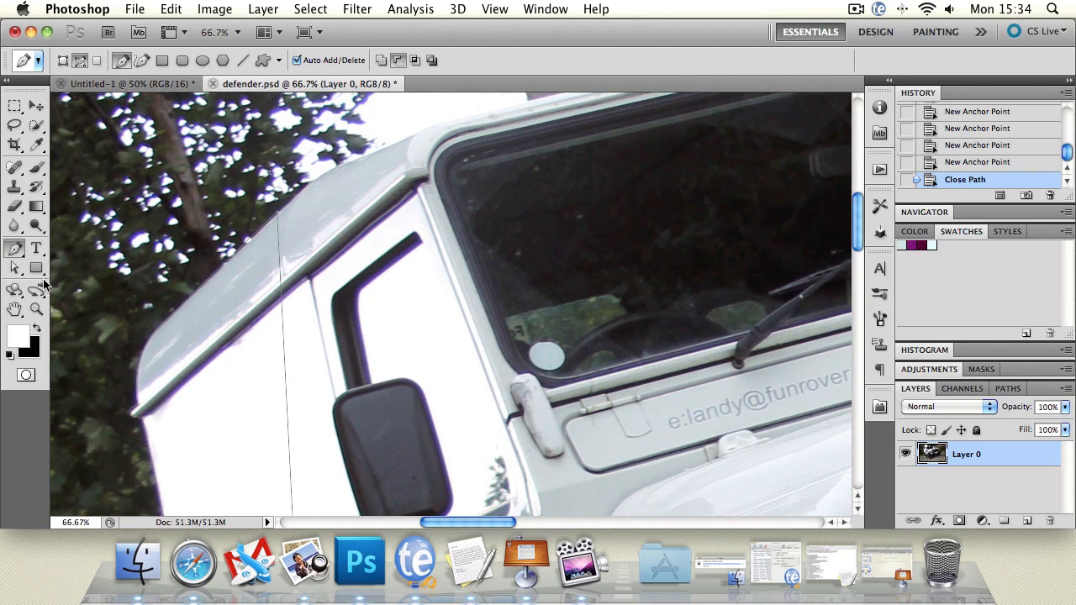
double_click(37, 309)
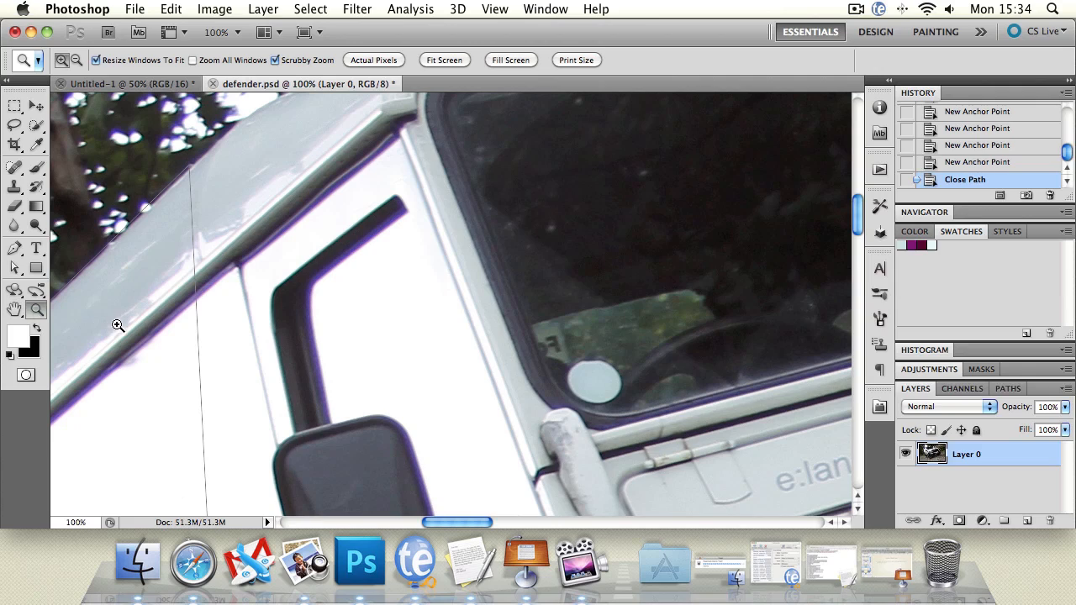
alt+click(167, 326)
alt+click(167, 328)
alt+click(163, 345)
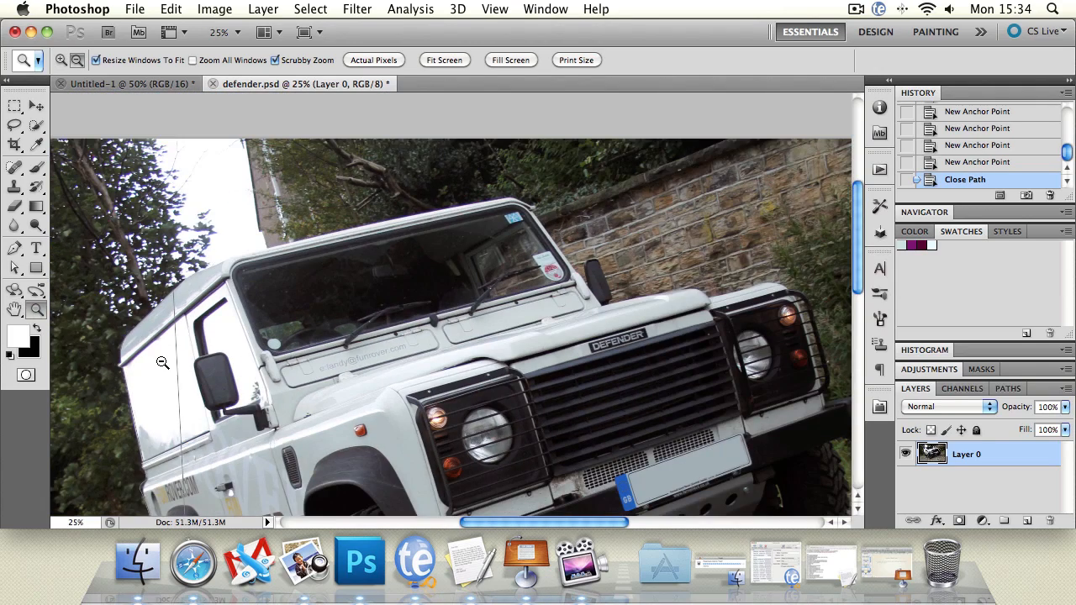
alt+click(160, 360)
click(154, 395)
click(152, 404)
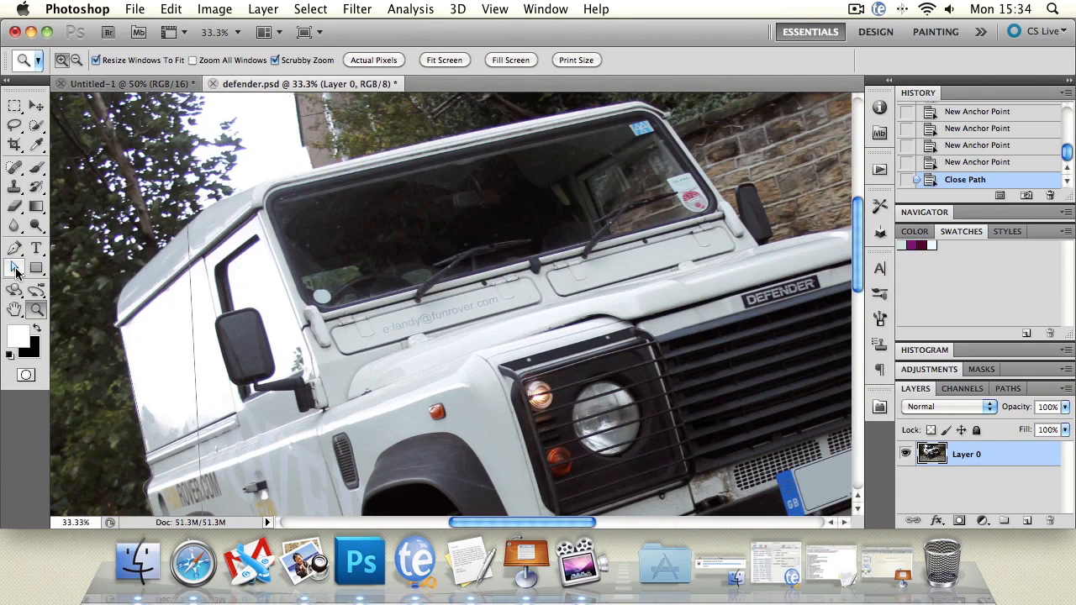
- Nudge the whole path slightly with Path Selection, and adjust its roof-edge anchor point with Direct Selection
drag(16, 272, 84, 264)
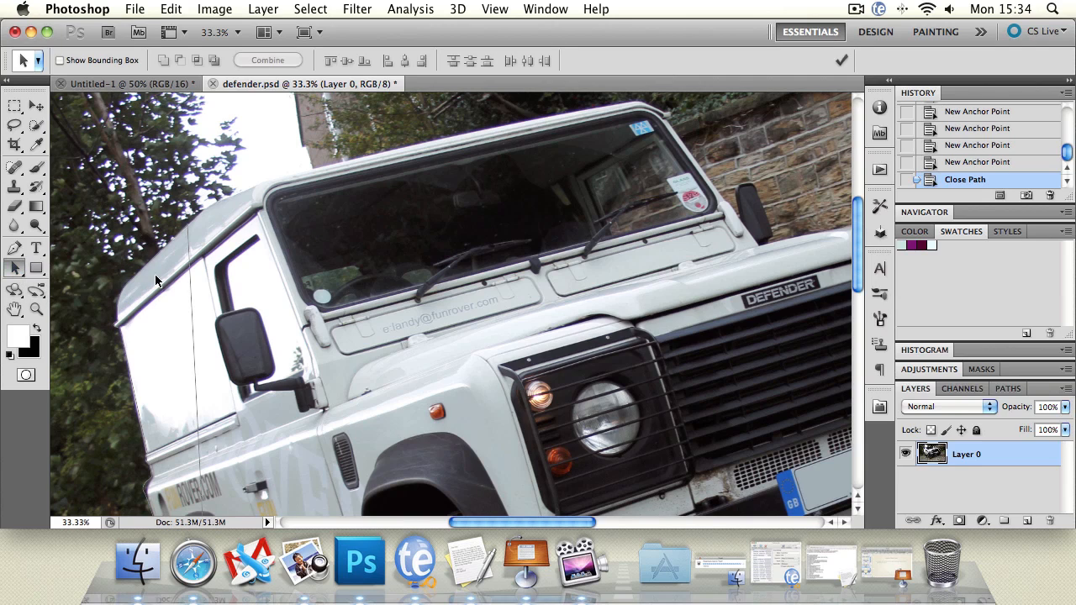
click(176, 290)
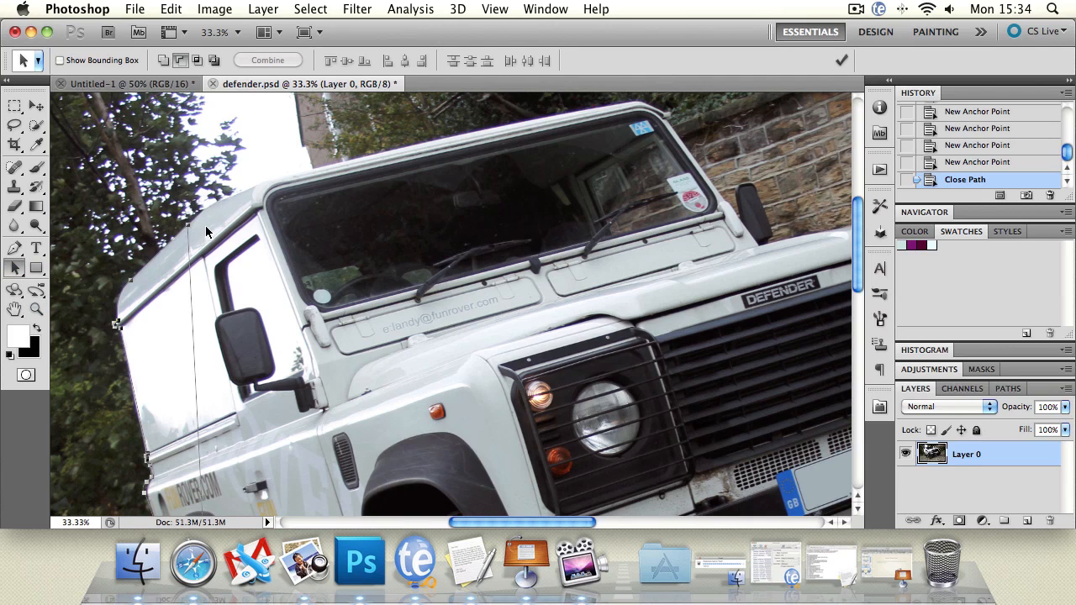
drag(186, 226, 186, 225)
drag(16, 268, 75, 288)
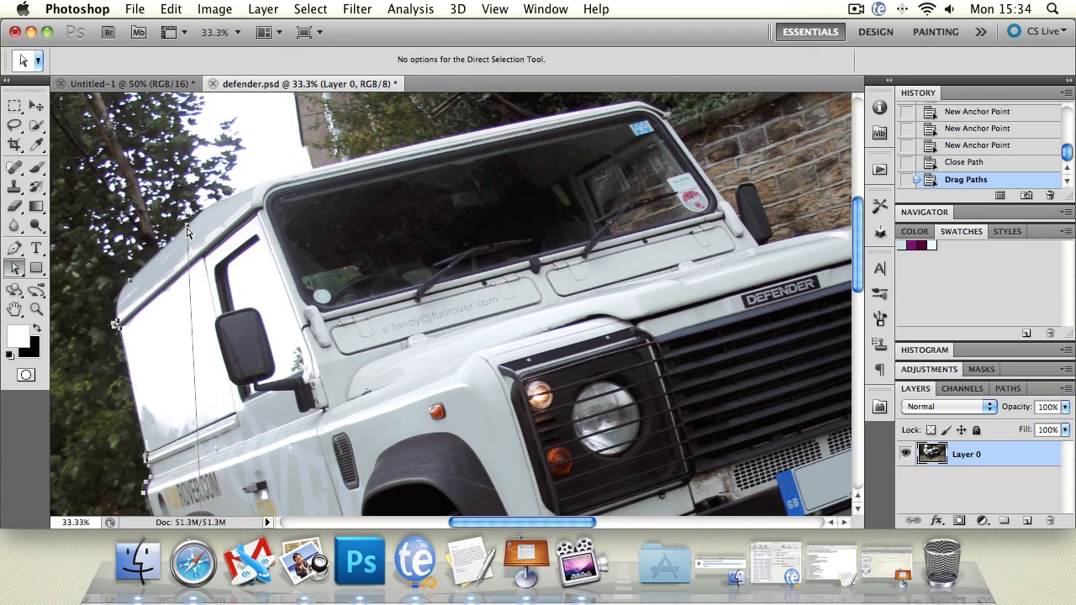
drag(186, 231, 186, 228)
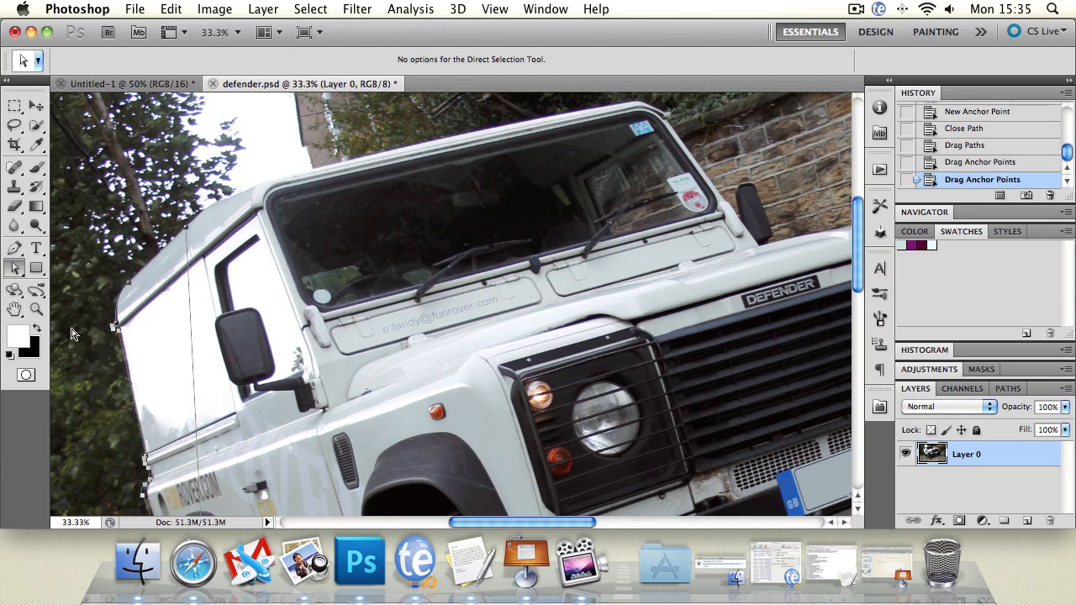
- Make a new anti-aliased selection from the path with a feather radius of 0 pixels
drag(15, 271, 65, 276)
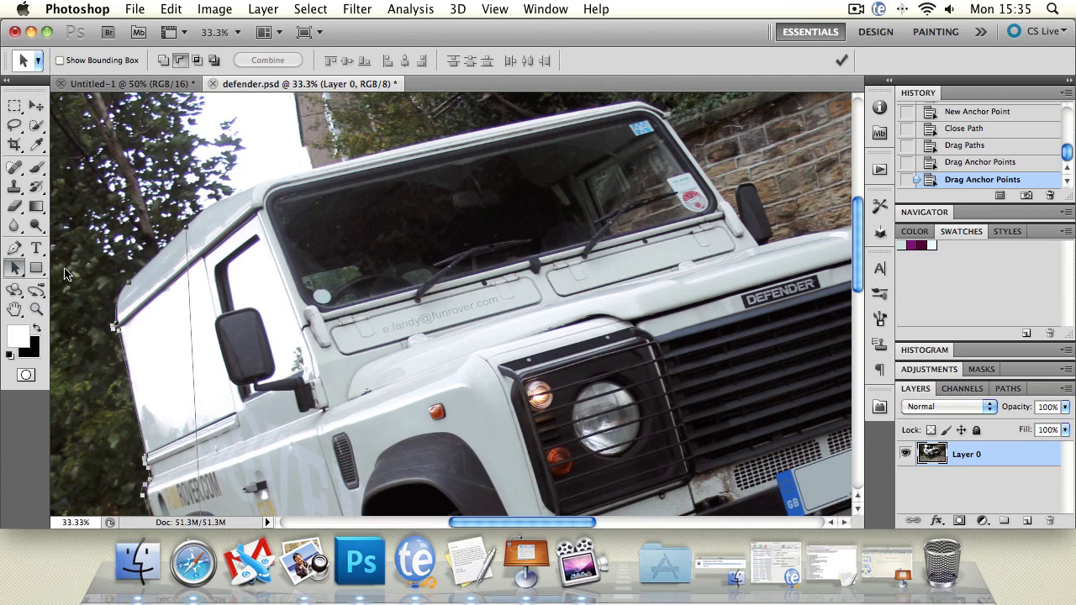
right_click(190, 334)
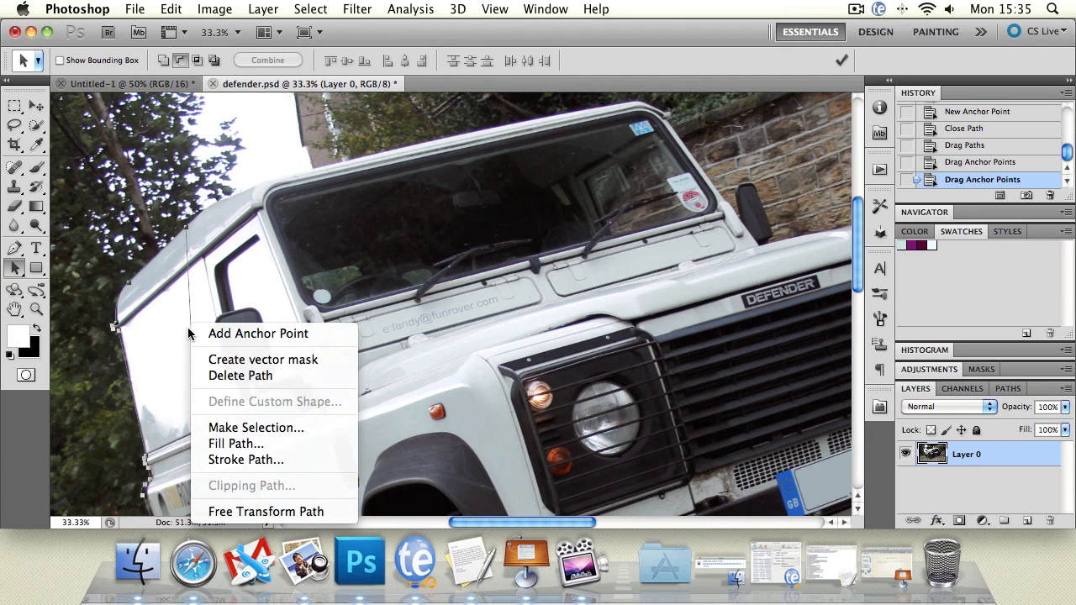
click(248, 430)
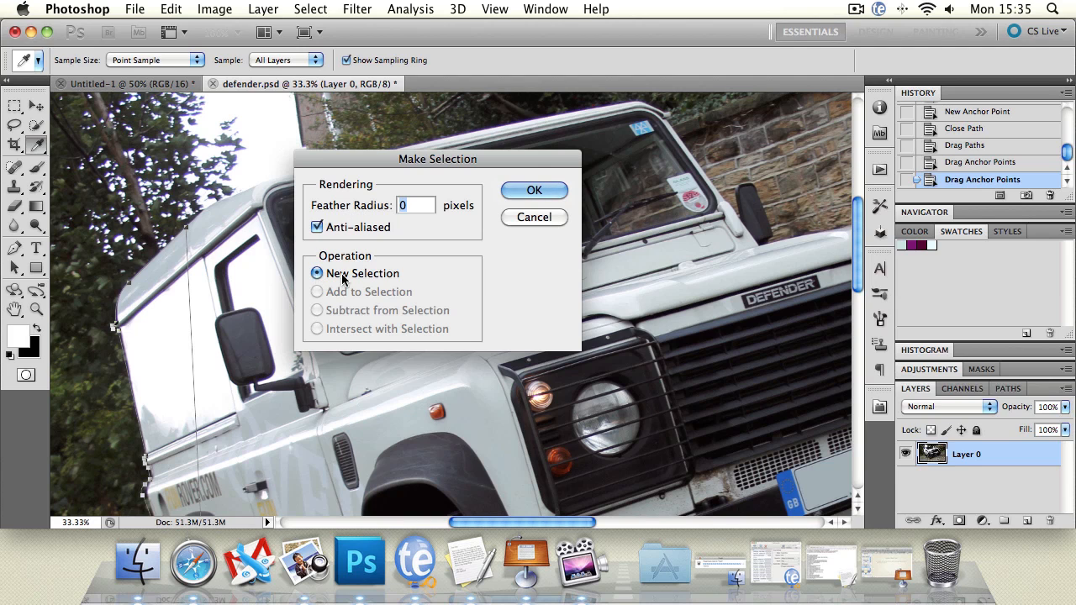
click(534, 191)
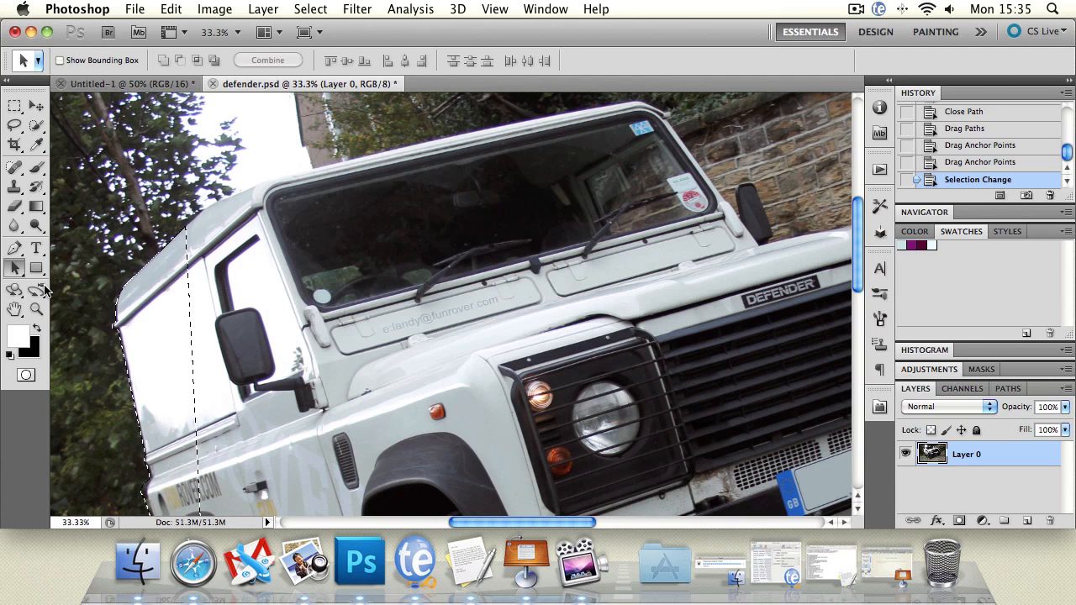
- Delete the pixels in the current selection and undo the deletion
key(h)
drag(450, 296, 521, 144)
drag(530, 143, 610, 284)
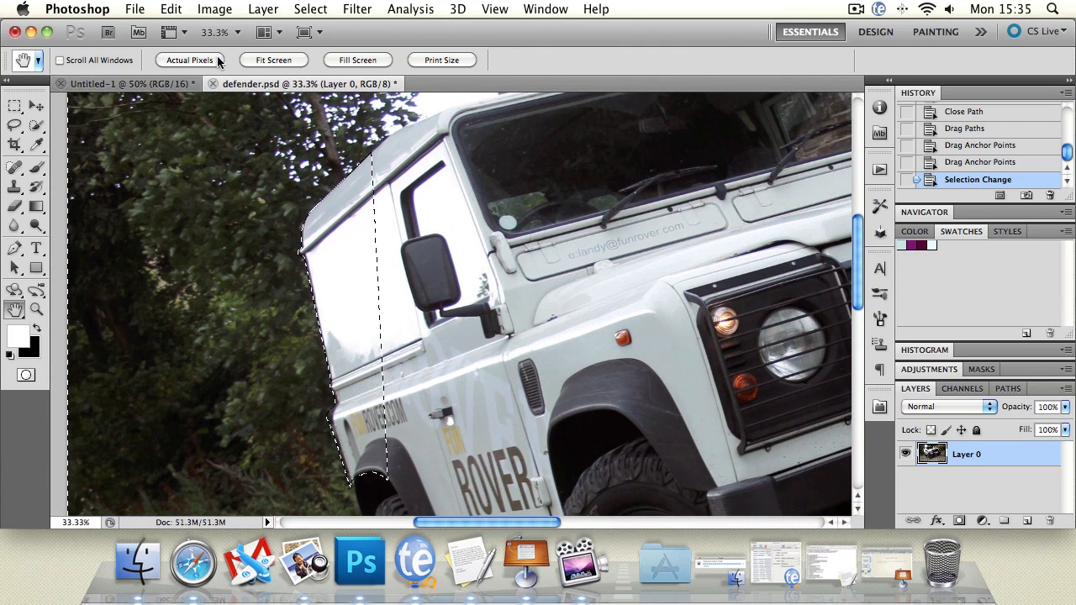
key(Delete)
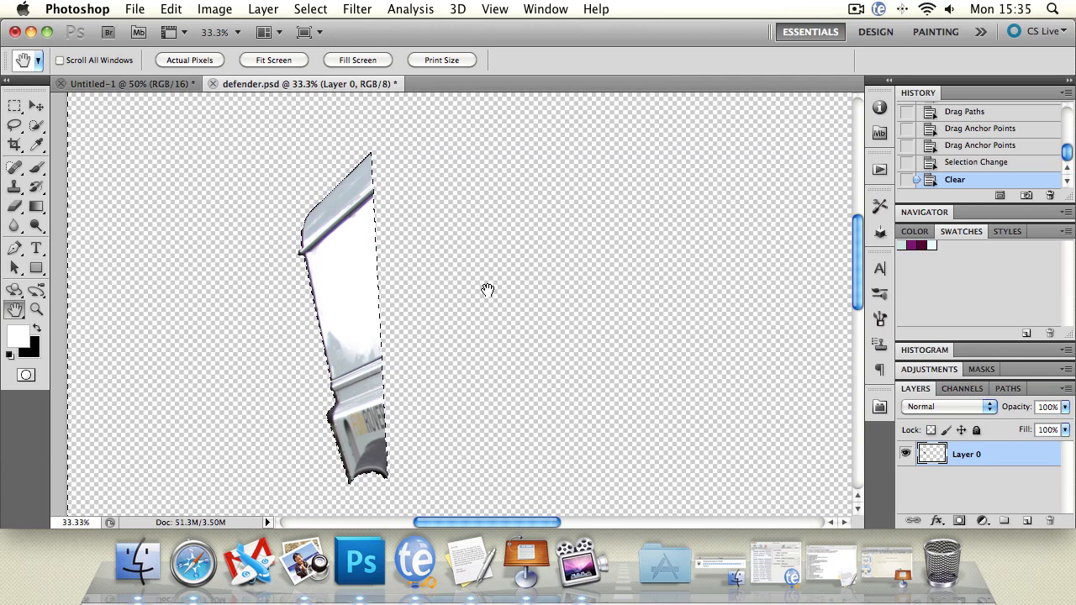
key(super+z)
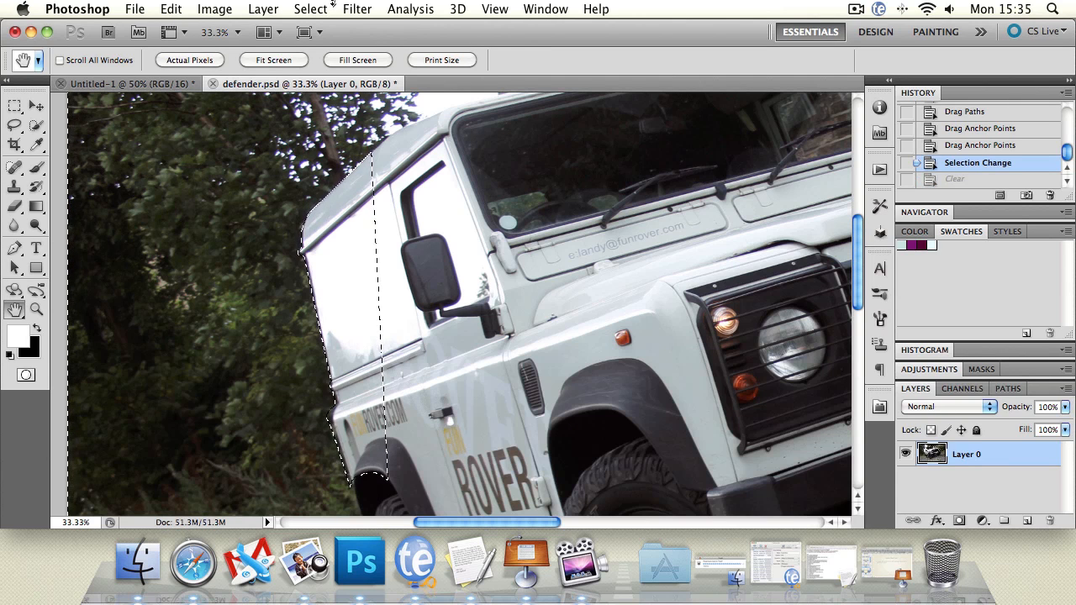
- Invert the selection to try deleting the traced part of the vehicle, and undo the deletion
click(311, 9)
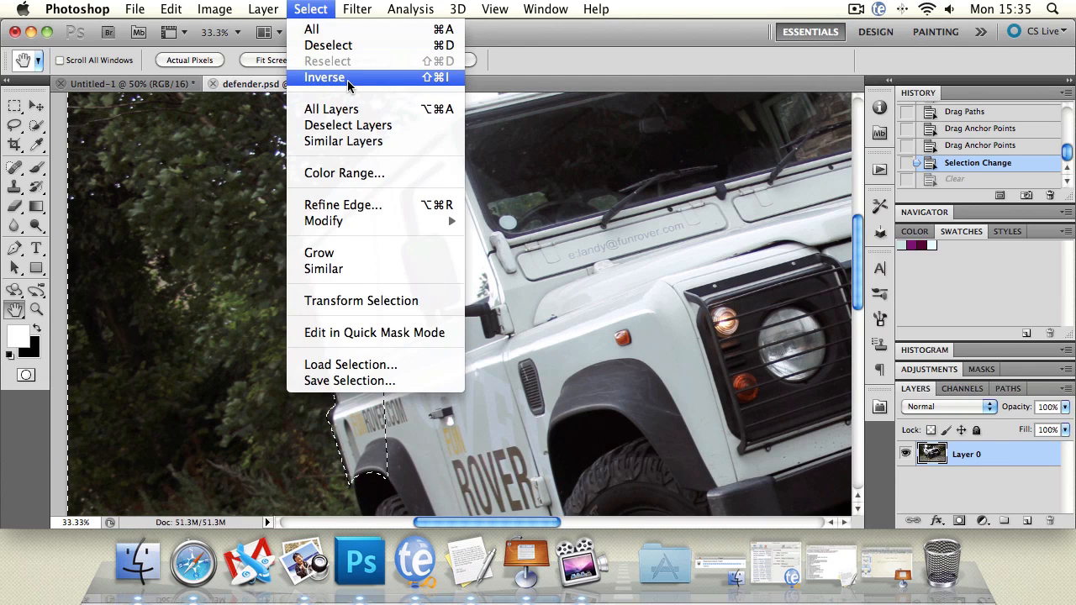
click(420, 77)
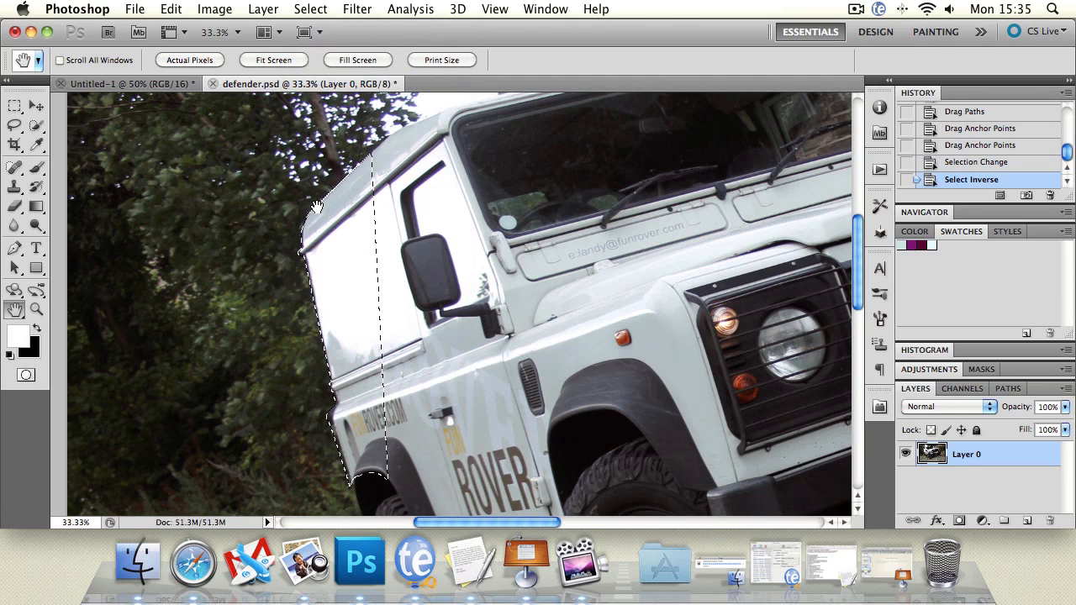
key(Delete)
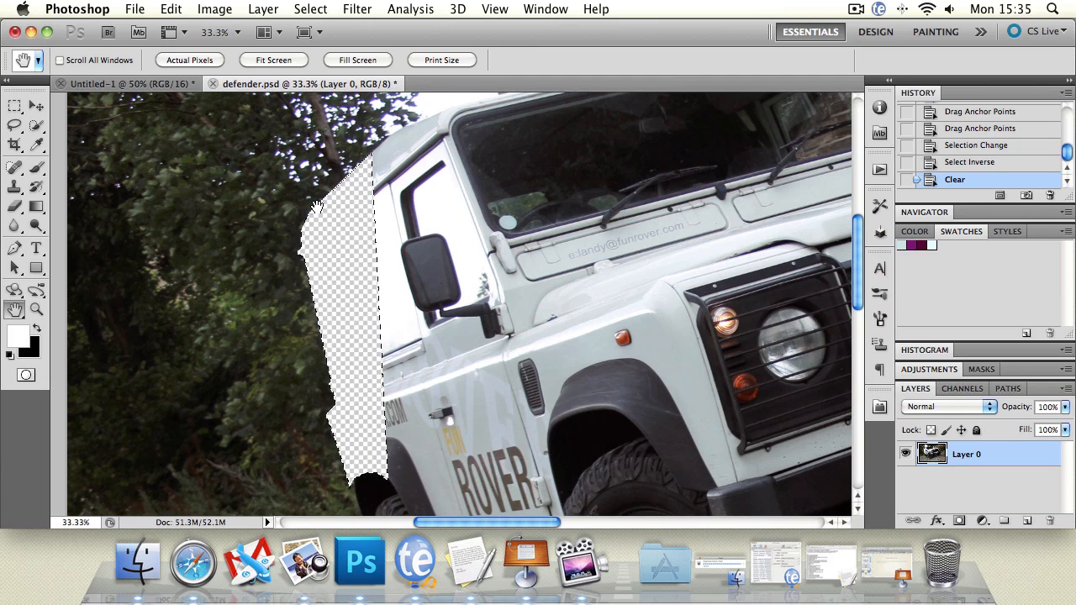
key(super+z)
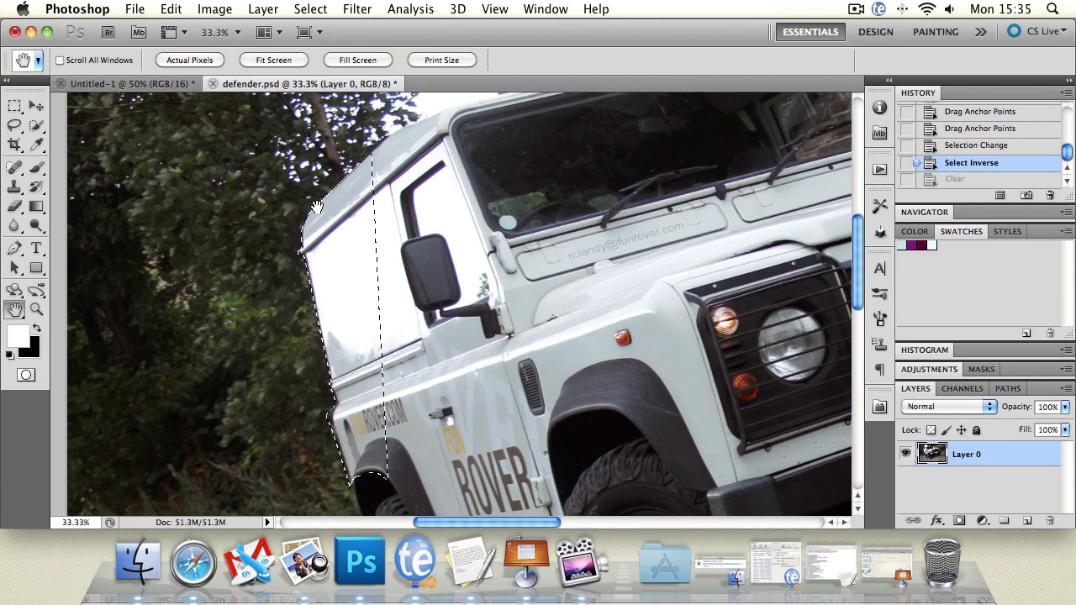
- Invert the selection back and delete everything outside the traced vehicle section, finishing with no selection
click(322, 10)
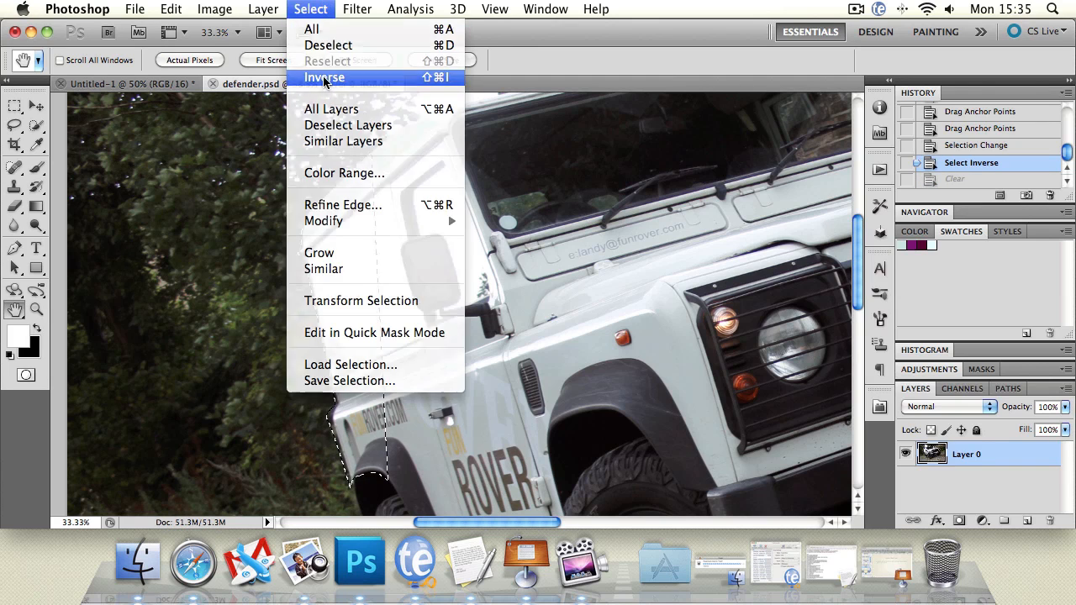
click(322, 77)
key(Delete)
click(25, 122)
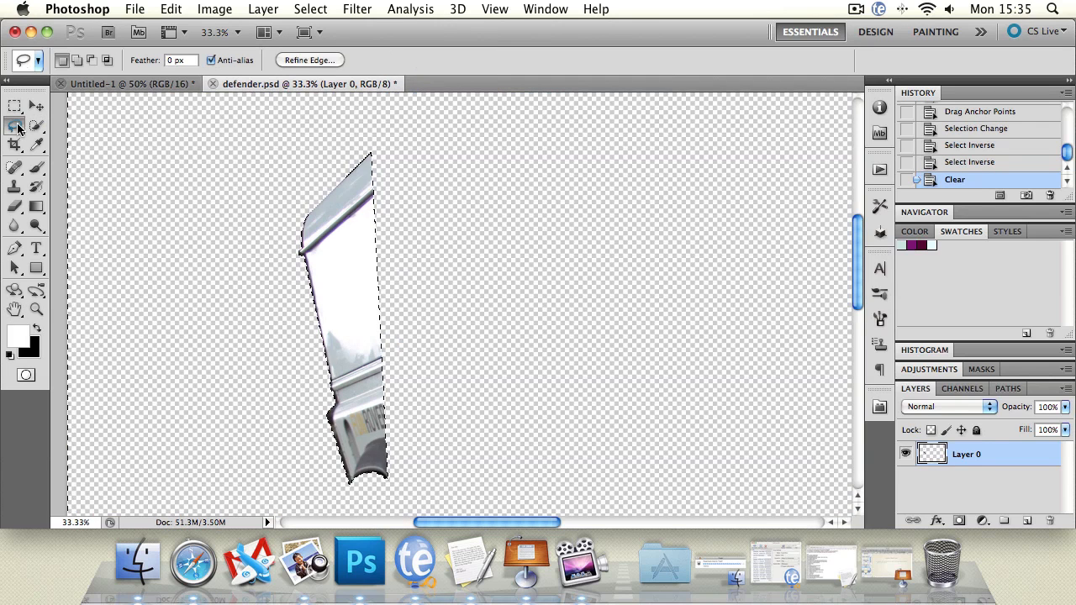
key(super+d)
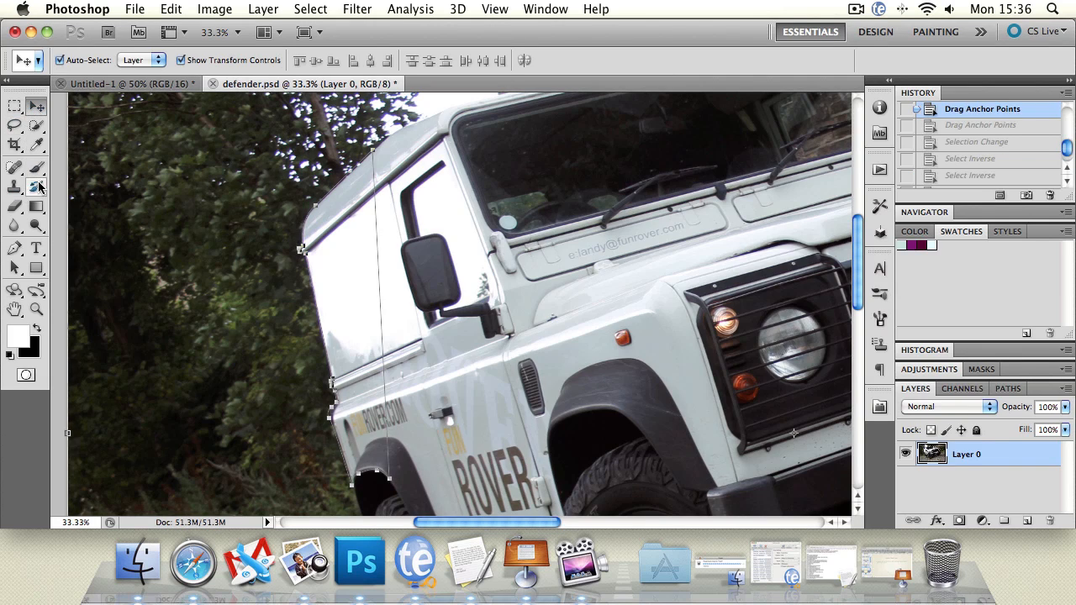
- Set the Brush size to 25 px and make black the foreground colour
click(14, 267)
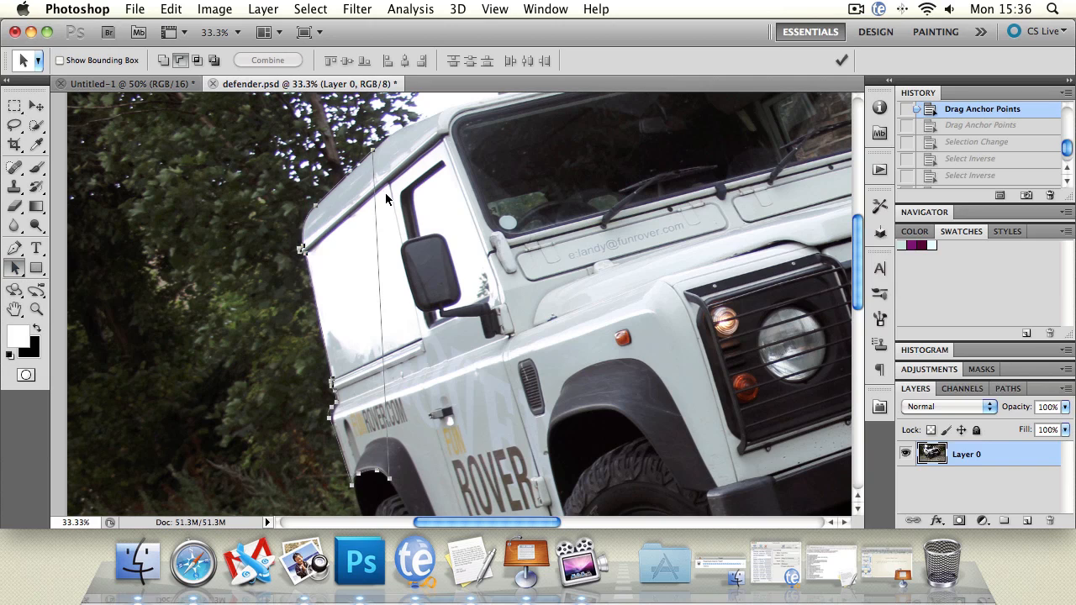
click(39, 167)
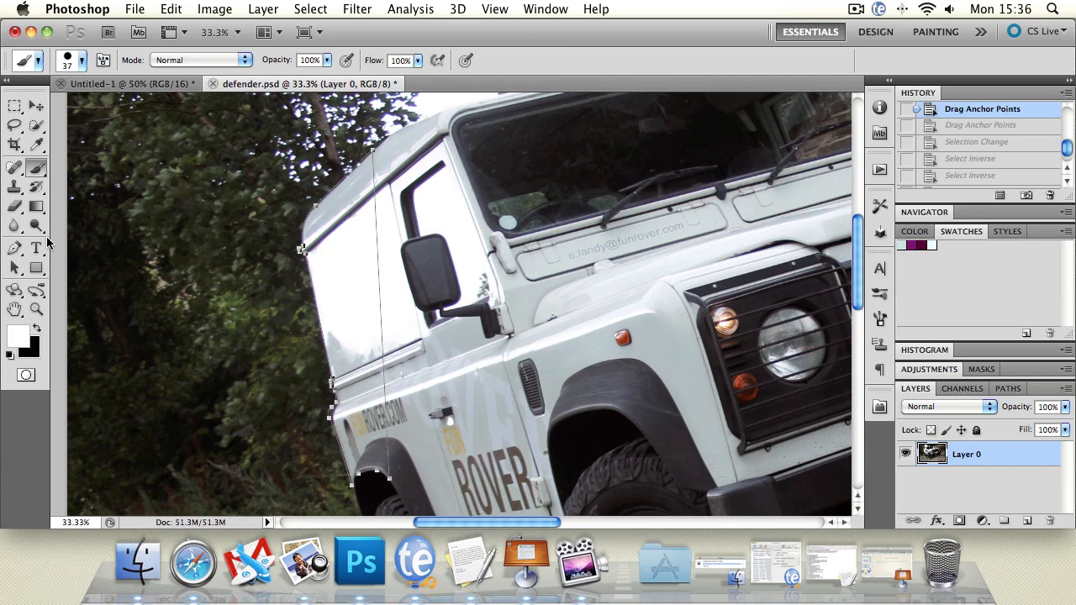
click(82, 60)
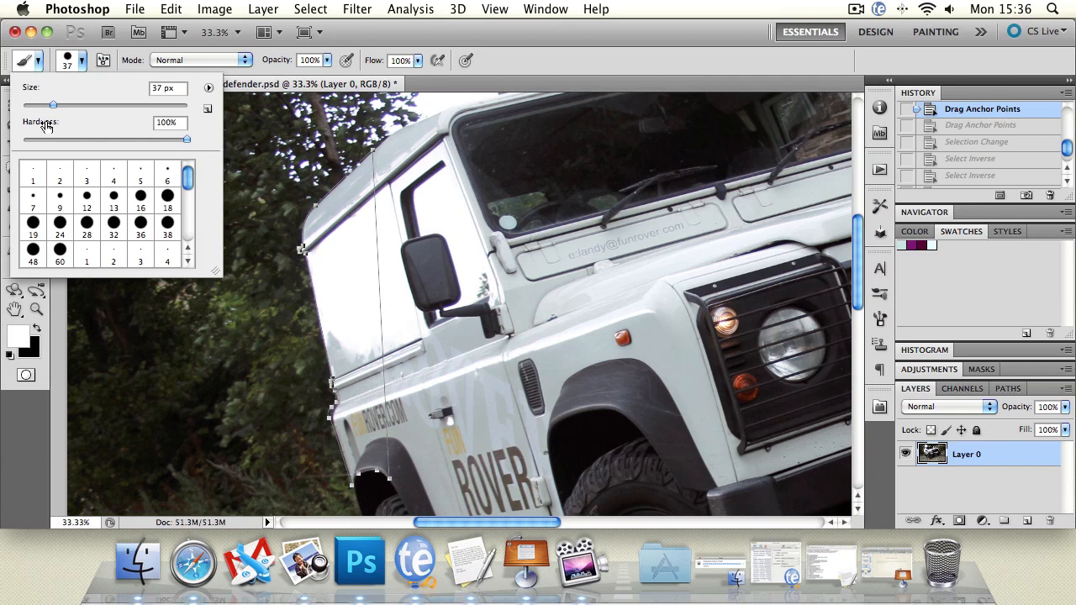
drag(52, 105, 43, 105)
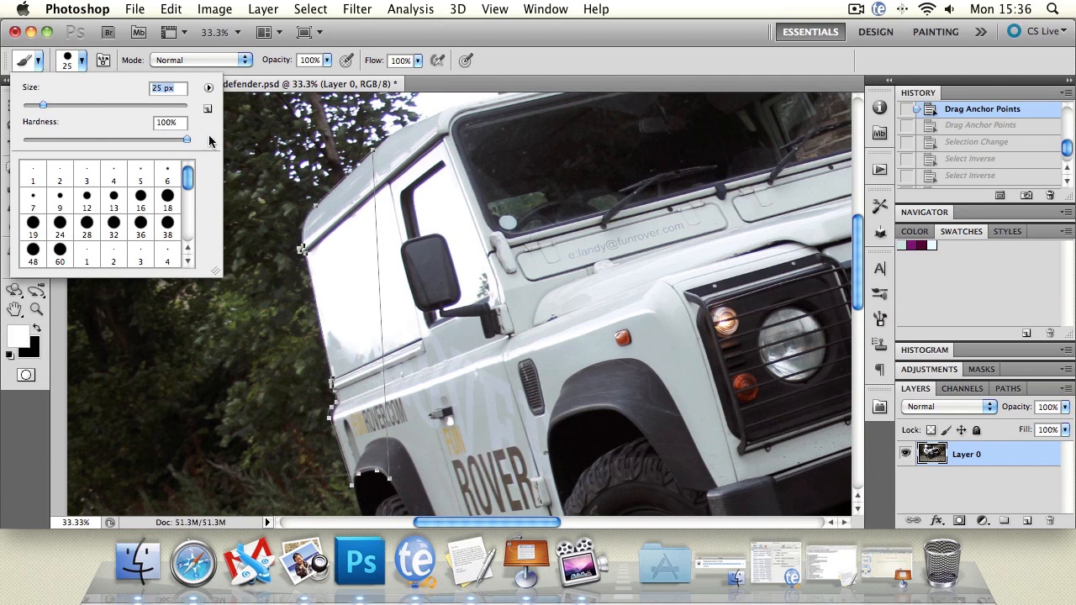
click(37, 328)
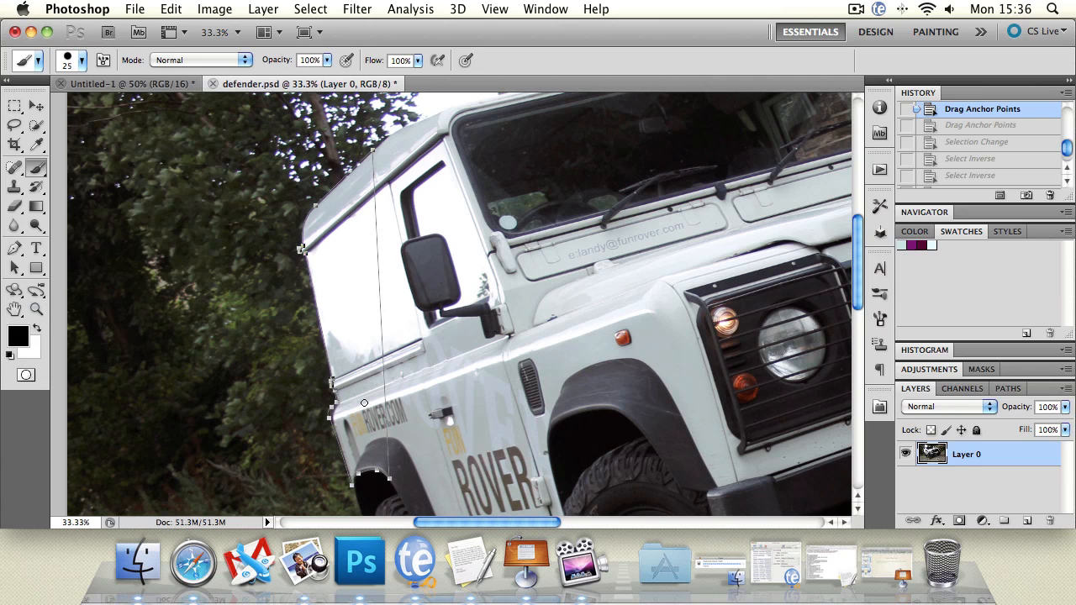
- Add a new empty layer above the vehicle photo with the default settings
click(136, 9)
mouse_move(271, 30)
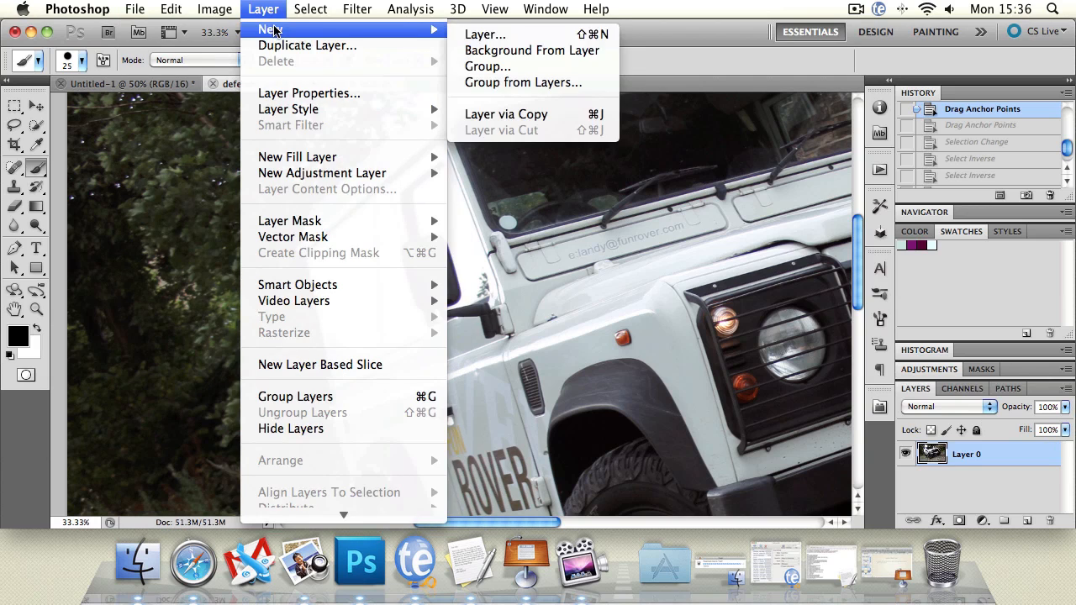
click(498, 35)
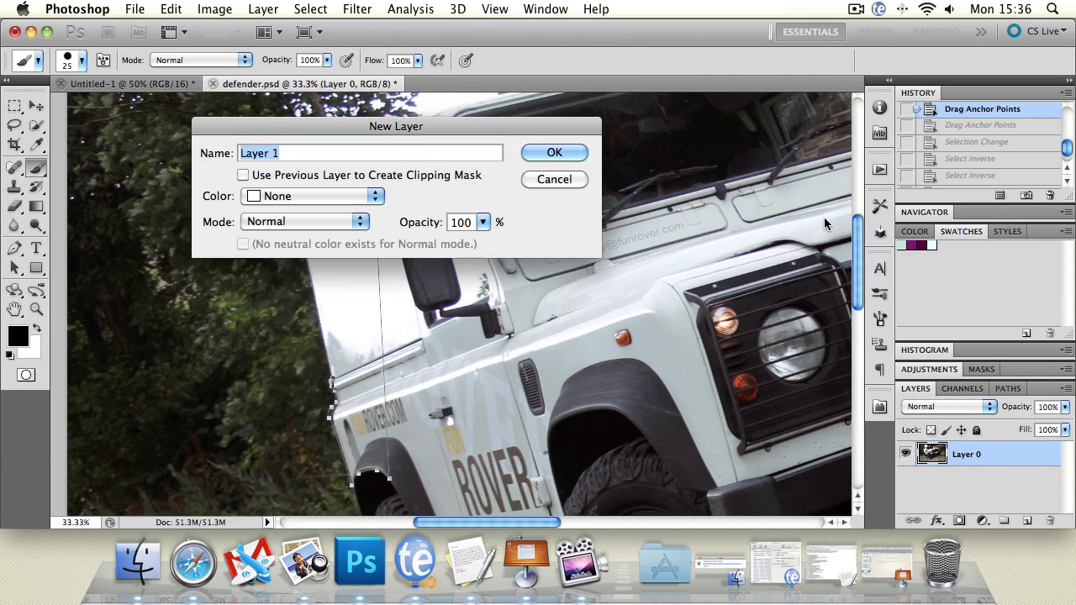
click(538, 155)
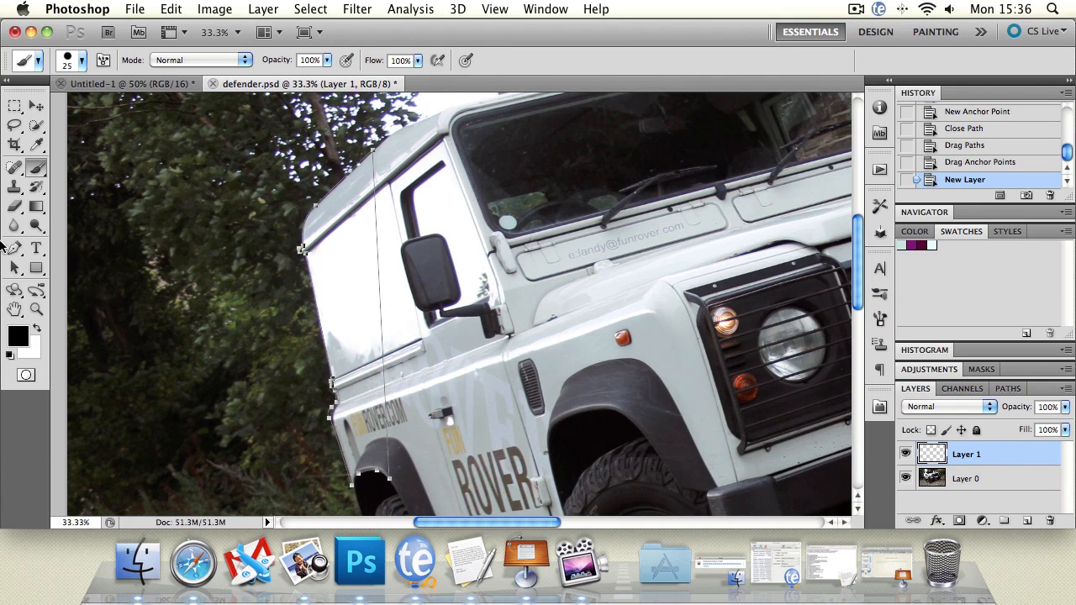
- Stroke the traced vehicle path on the empty layer using the Brush with Simulate Pressure enabled
click(14, 267)
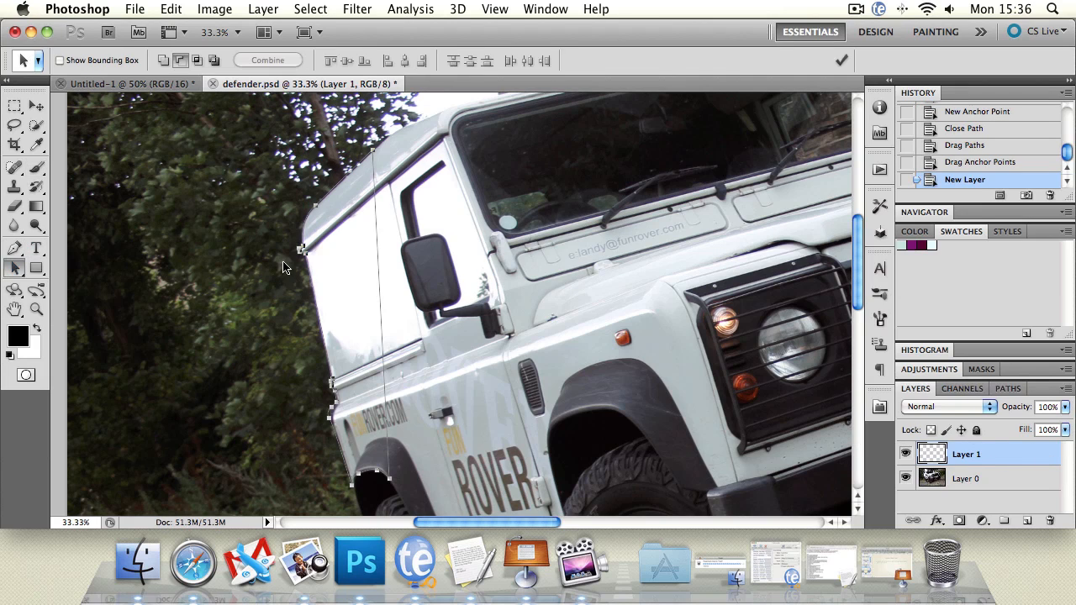
right_click(377, 255)
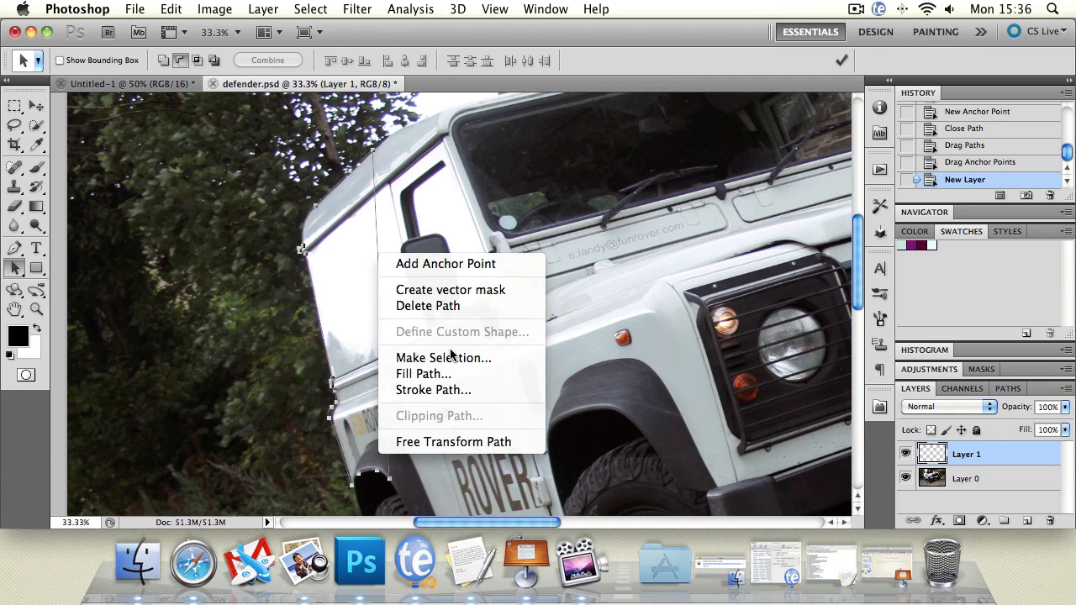
click(459, 390)
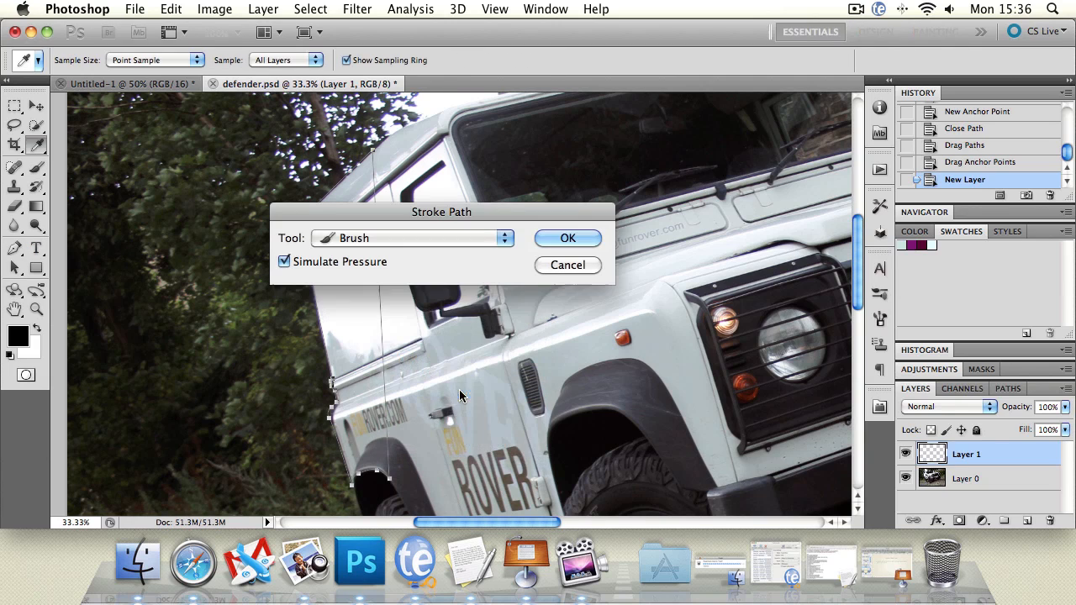
drag(375, 220, 324, 184)
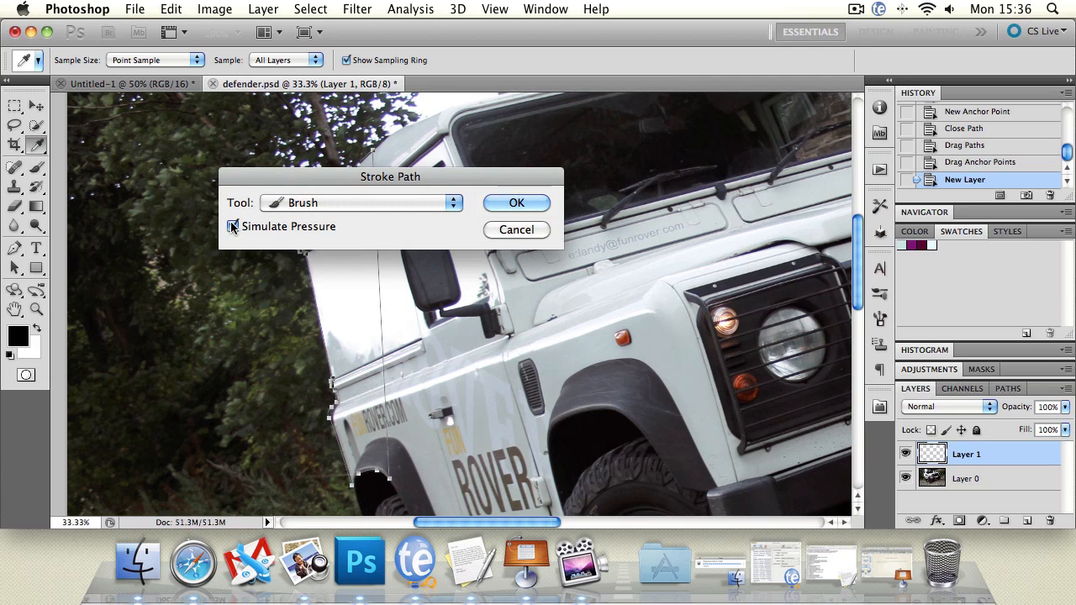
click(302, 201)
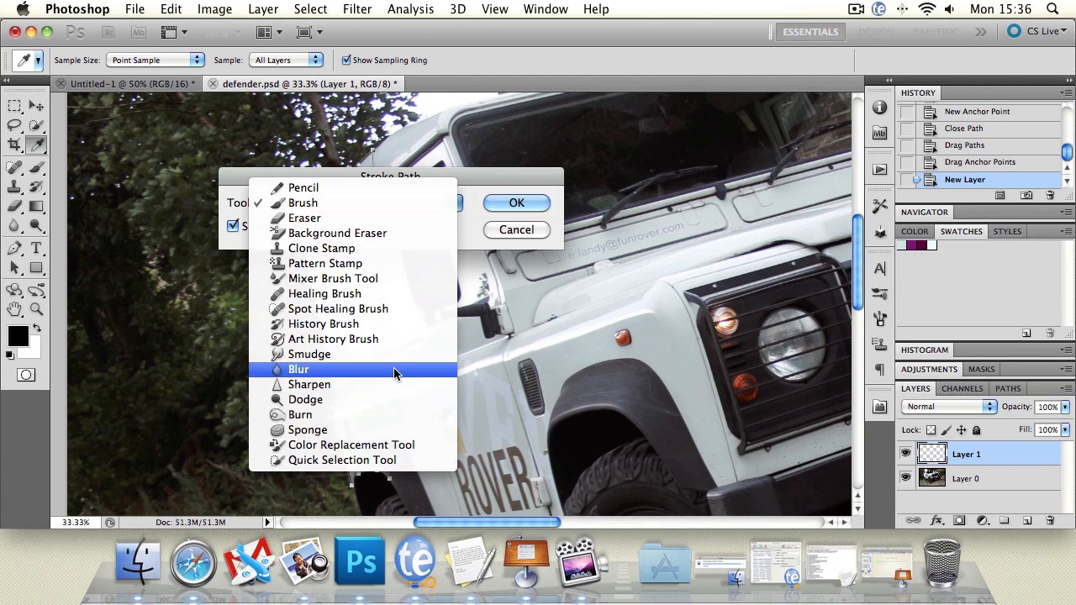
click(489, 189)
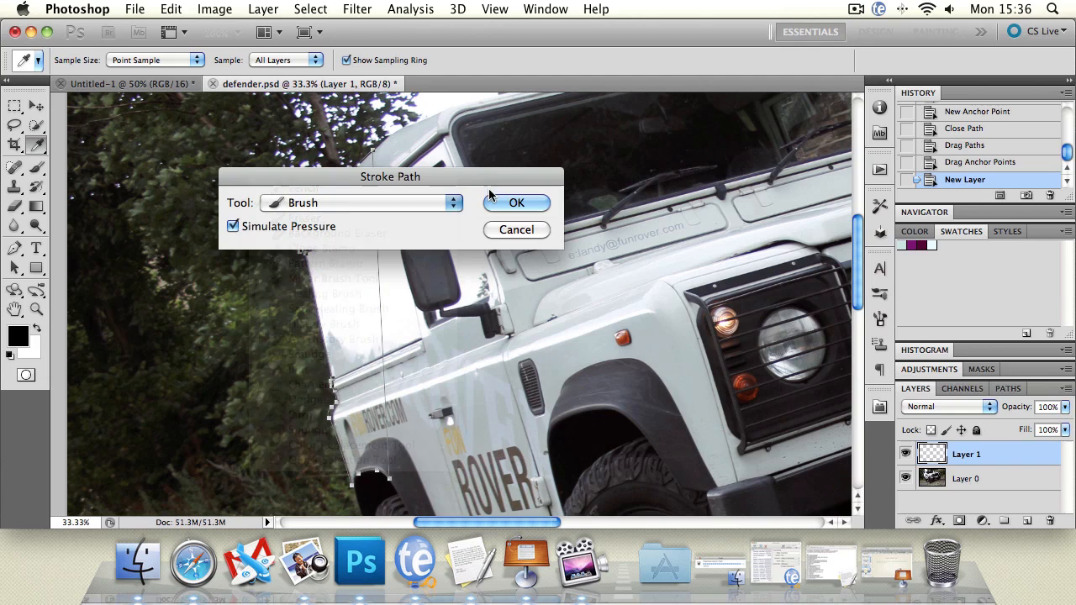
click(532, 206)
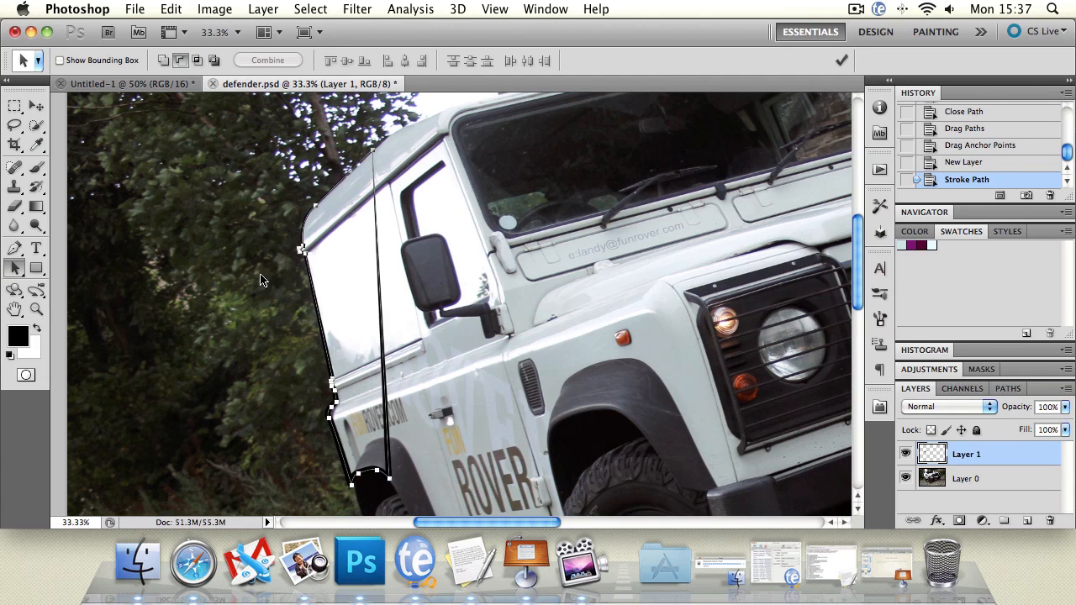
- Delete the vehicle path and hide the photo layer so only the black stroke is shown
right_click(379, 256)
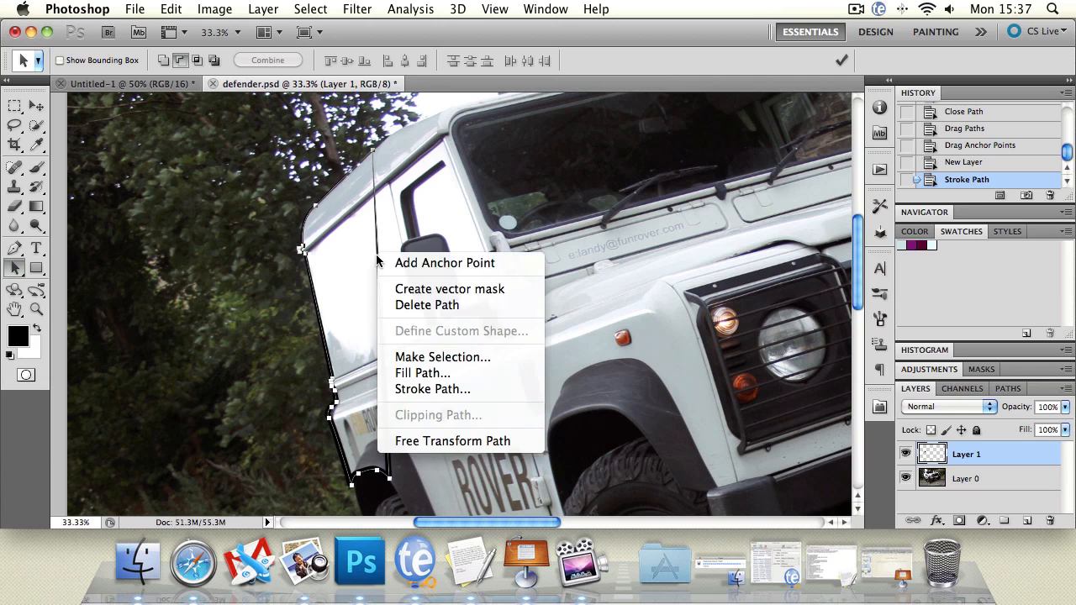
click(400, 306)
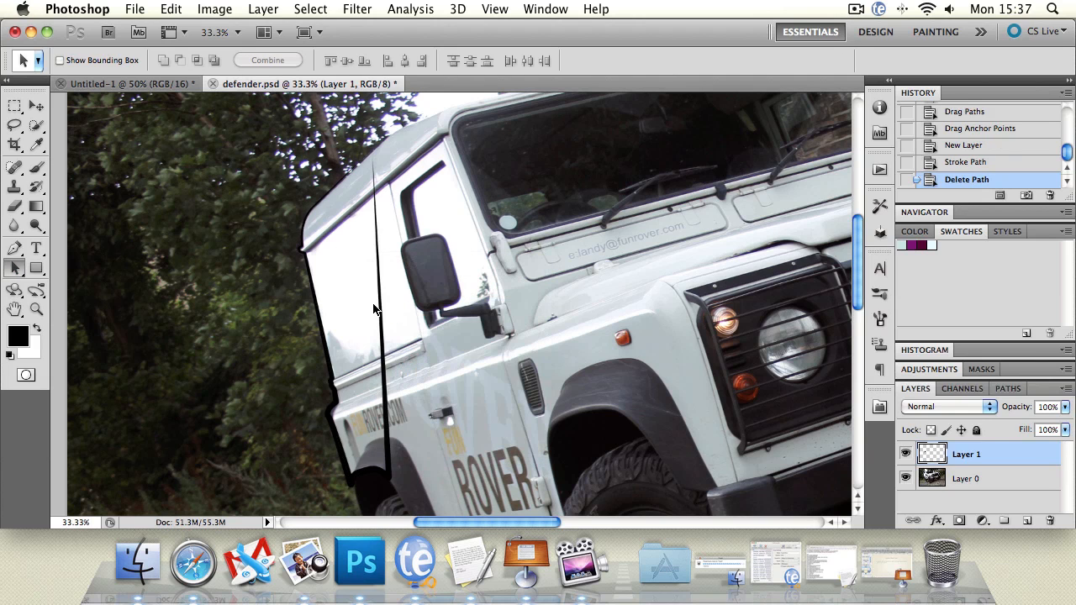
click(905, 479)
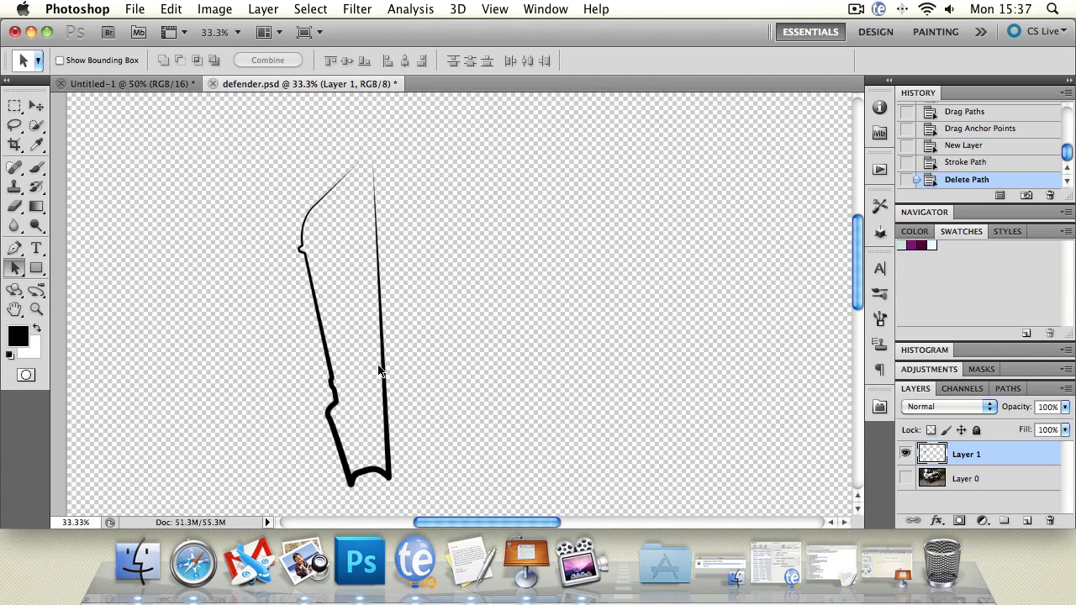
- Delete the stroke layer and close defender.psd
key(v)
key(Delete)
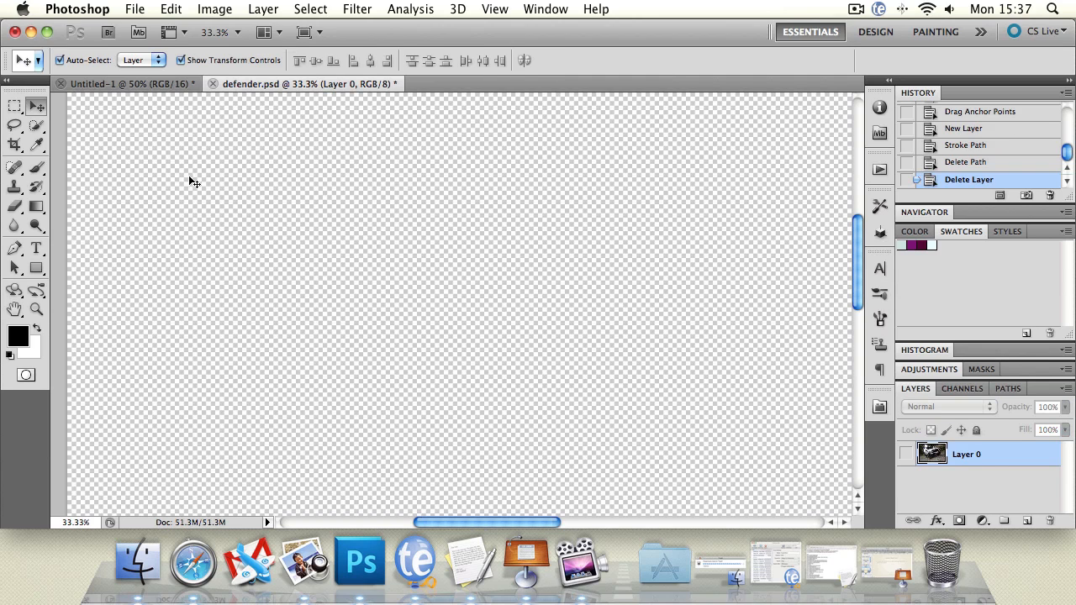
click(214, 84)
click(491, 216)
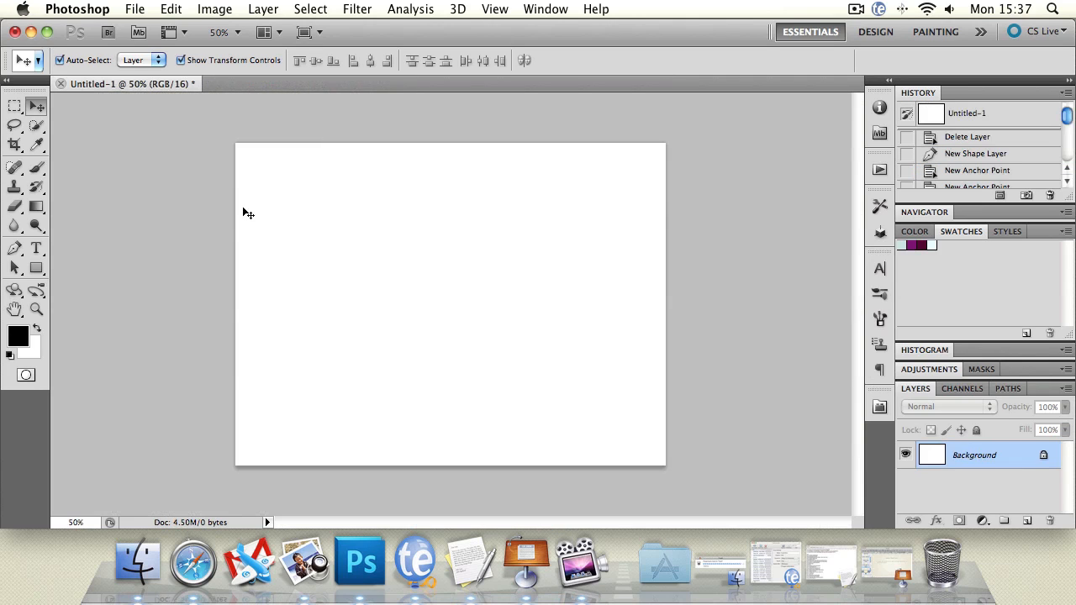
- Set the Pen tool to create shape layers and show the grid over the blank canvas
click(15, 248)
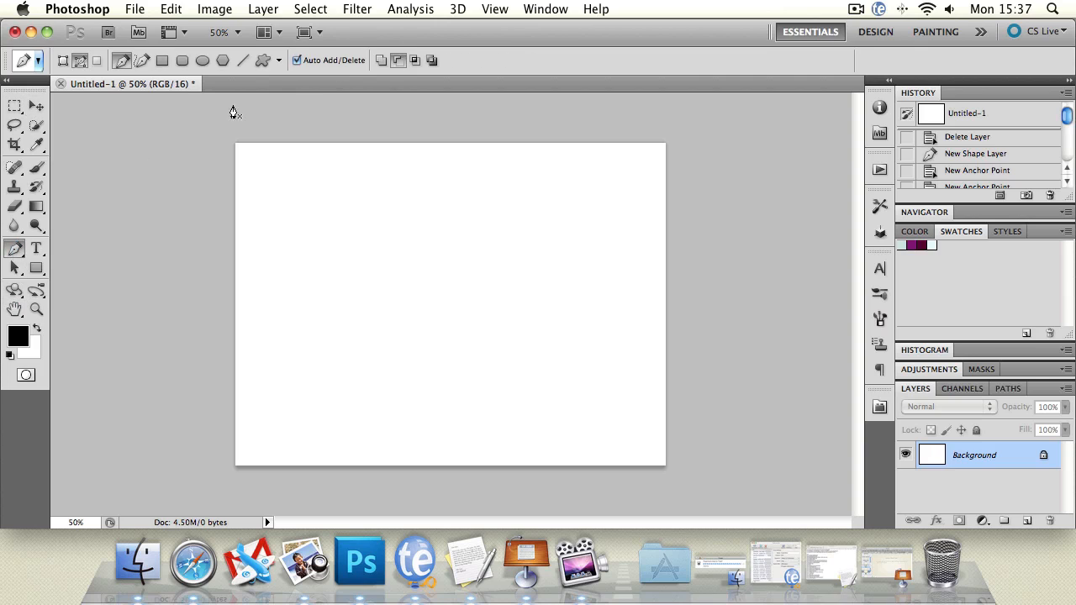
click(64, 59)
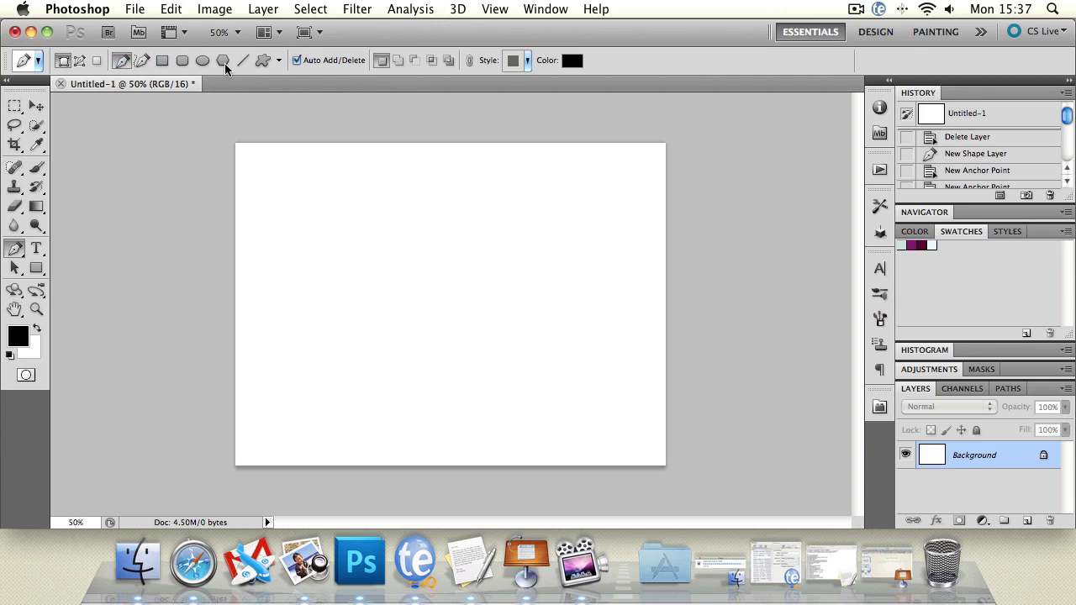
click(496, 14)
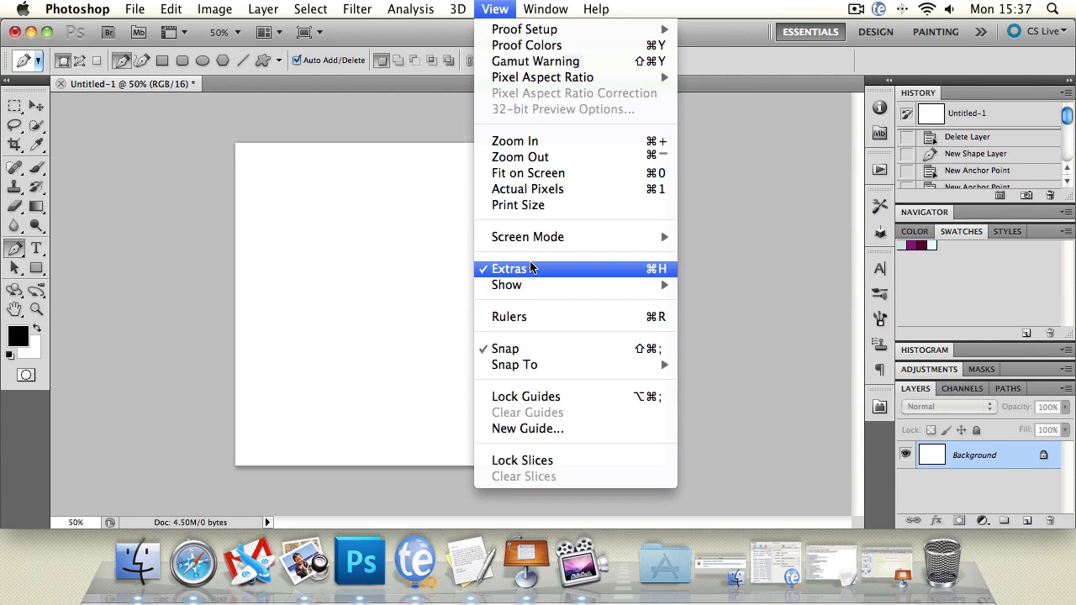
mouse_move(535, 287)
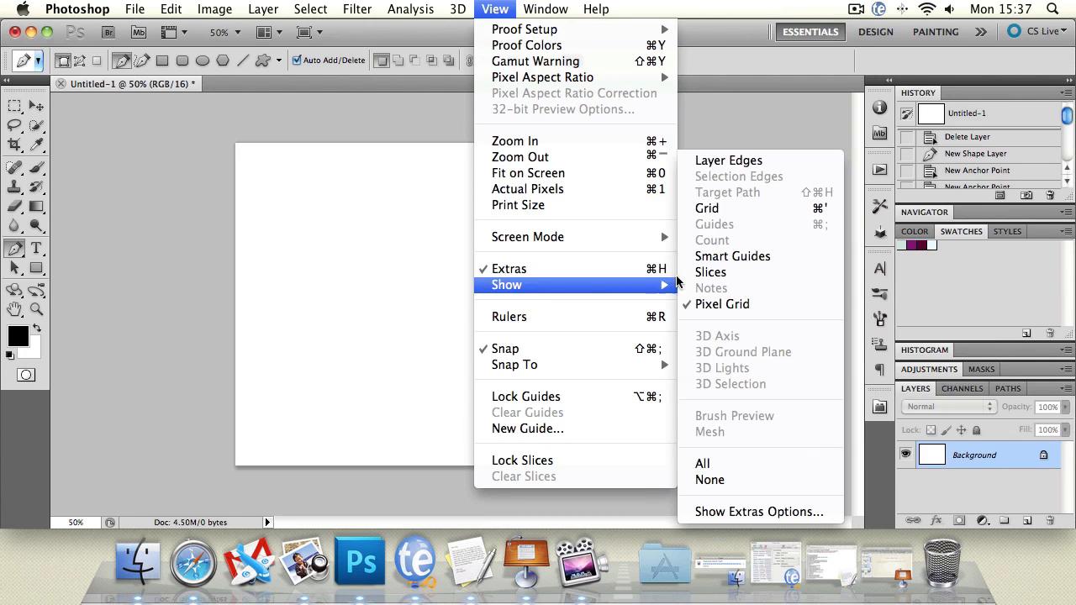
click(751, 207)
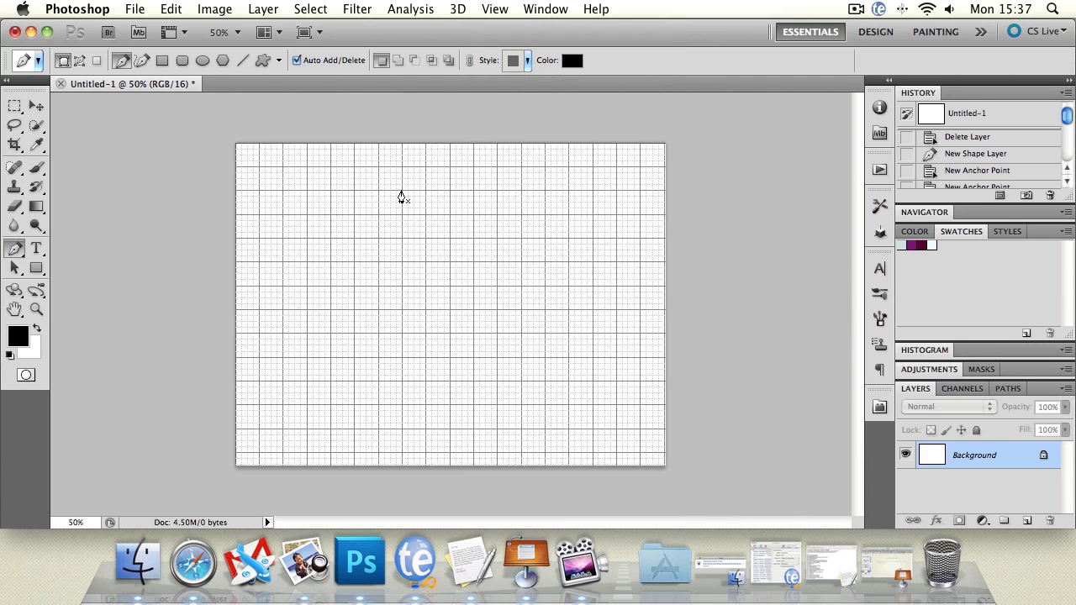
- Check that snapping to the grid is enabled for drawing with the Pen tool
click(36, 309)
click(327, 281)
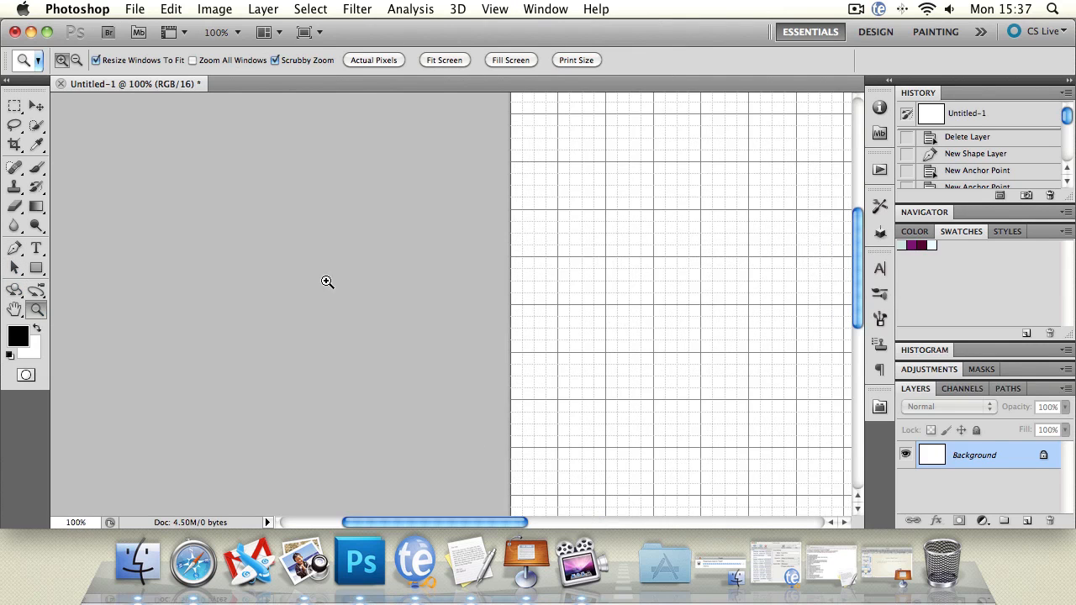
click(723, 283)
click(653, 260)
click(388, 239)
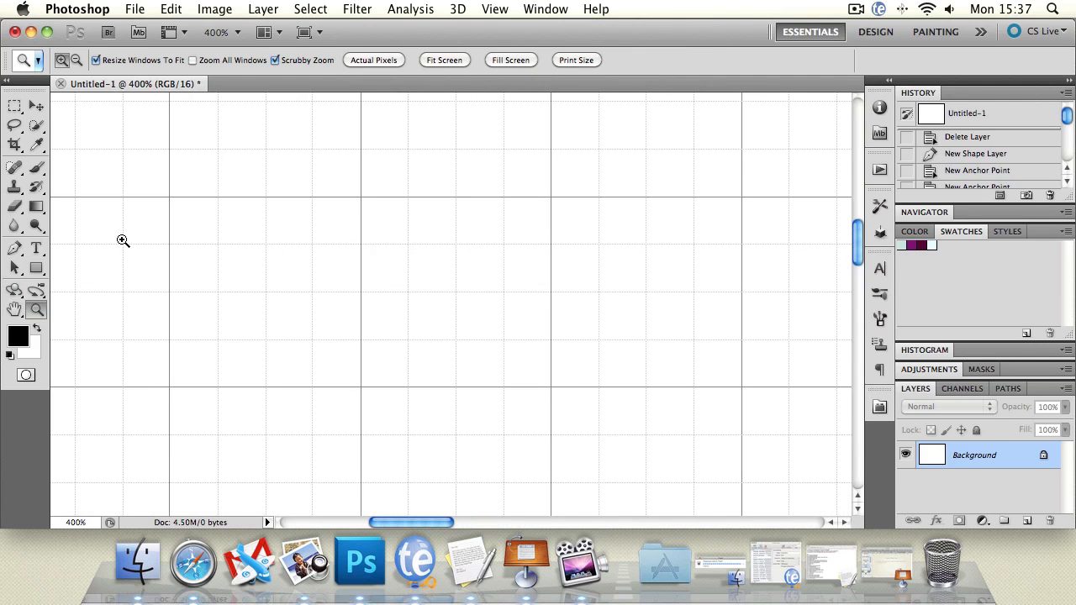
click(15, 310)
drag(406, 287, 348, 320)
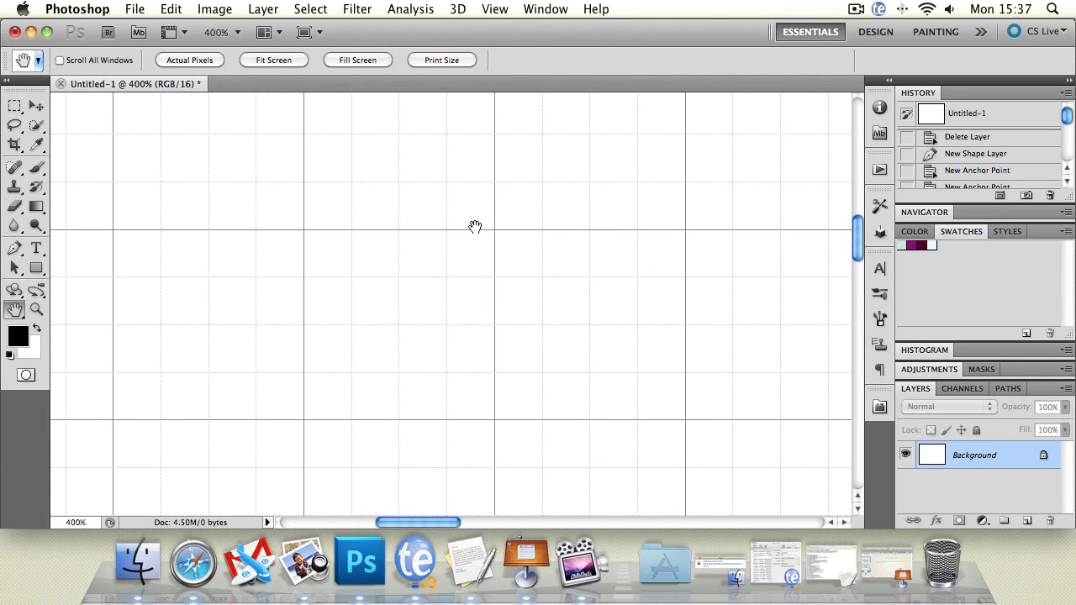
click(15, 248)
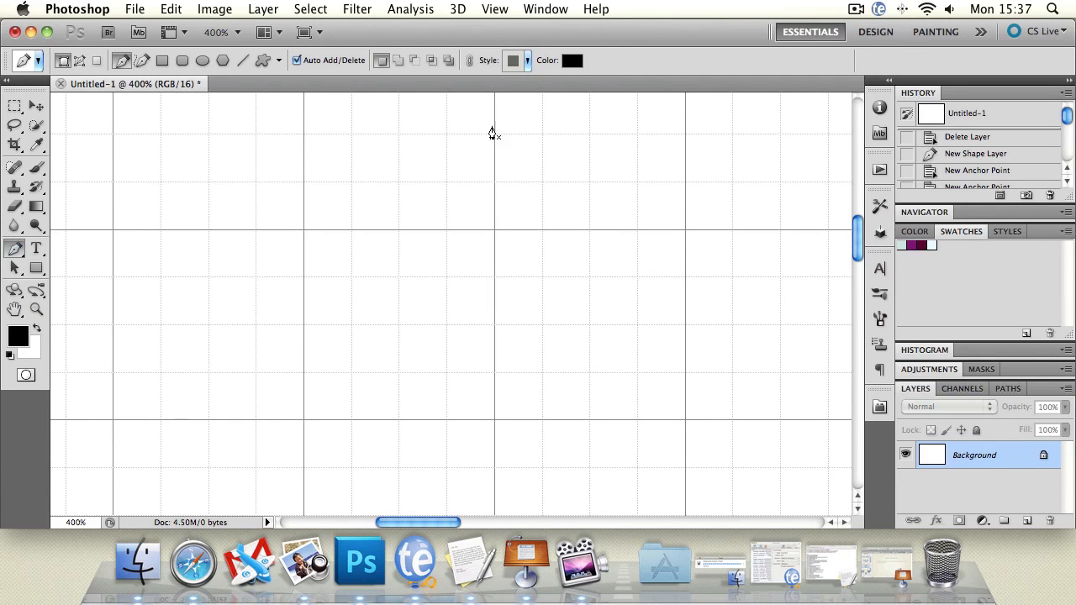
click(496, 8)
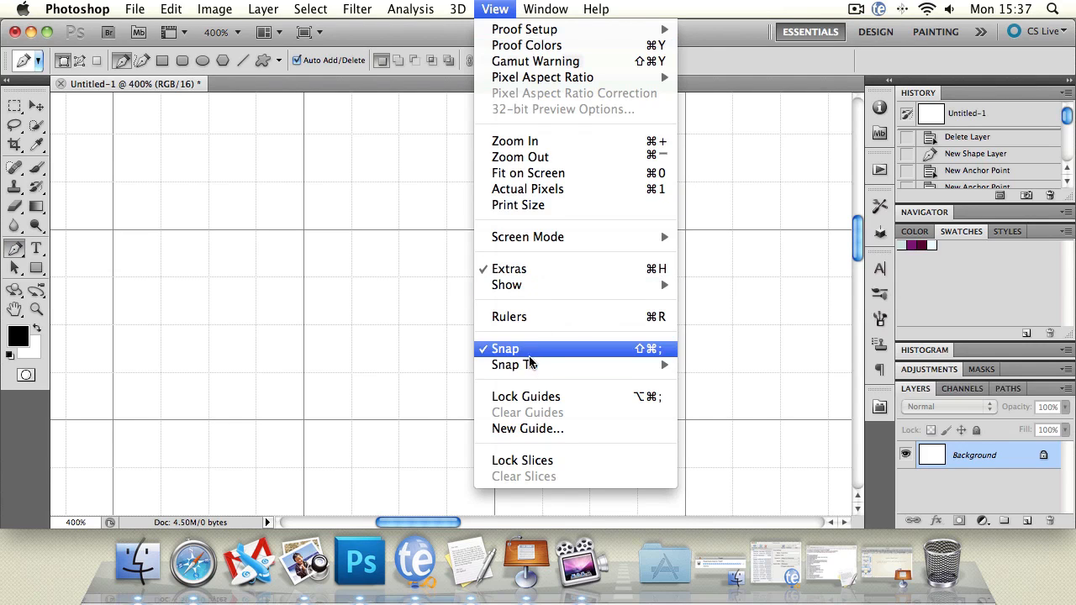
mouse_move(531, 368)
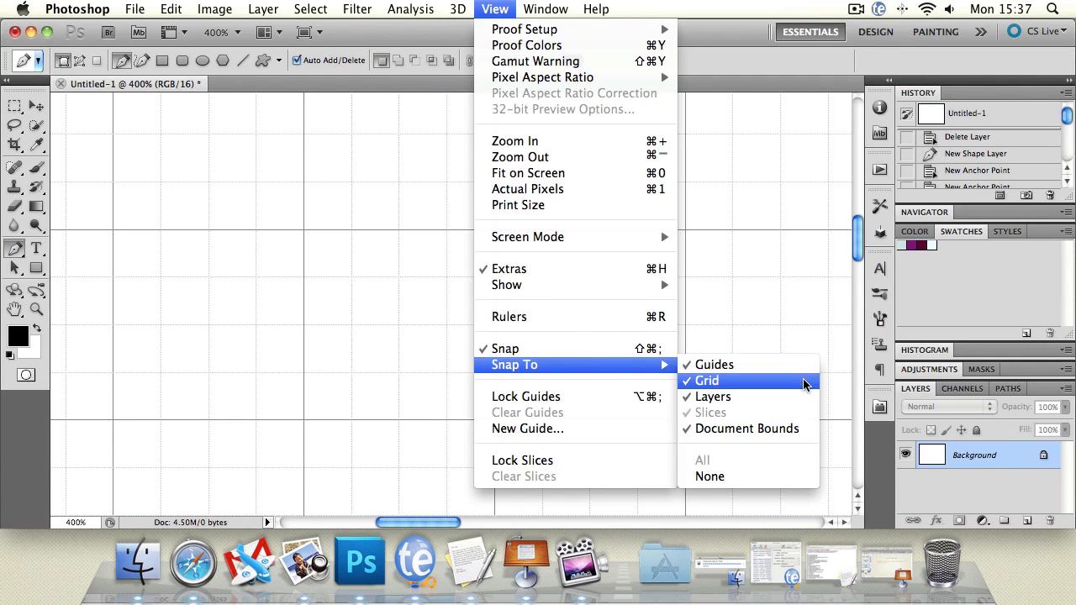
click(446, 39)
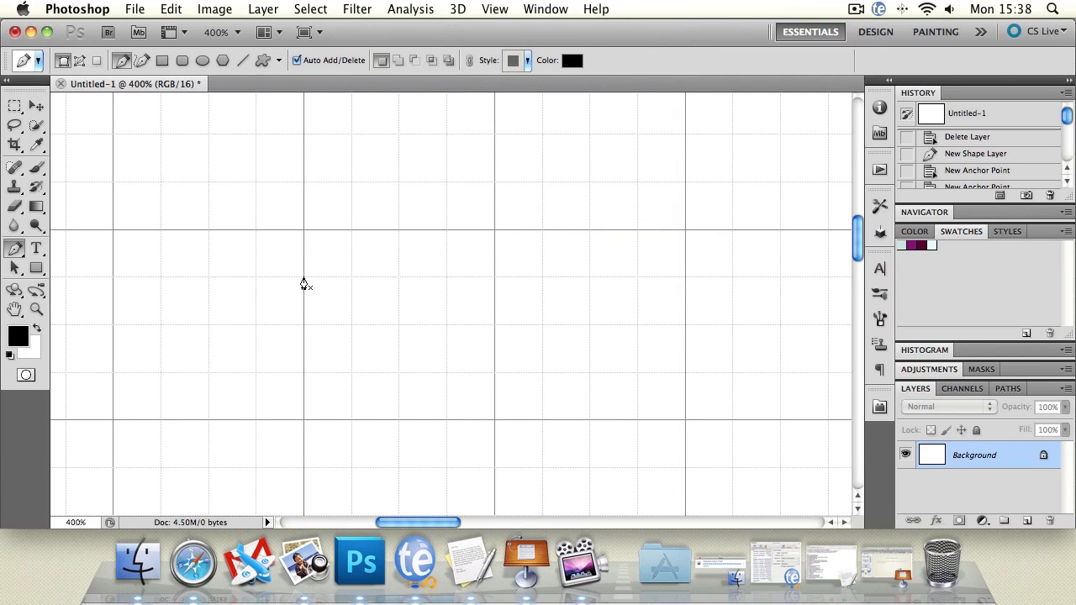
- Draw a closed black rounded square with the Pen tool, four grid subdivisions per side with one-subdivision curved corners, and deselect it
click(304, 279)
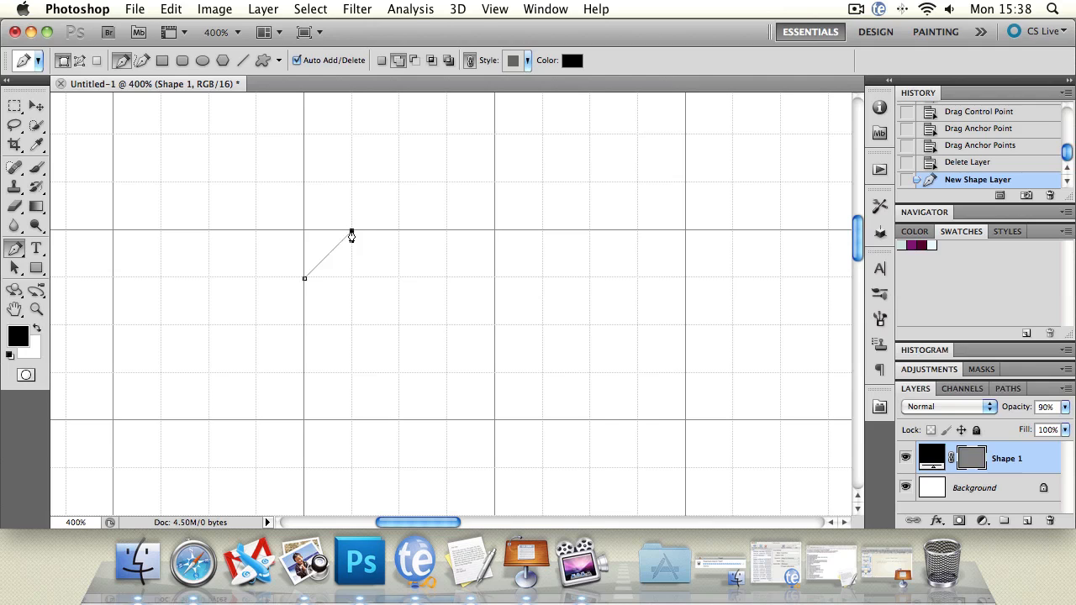
drag(351, 231, 395, 236)
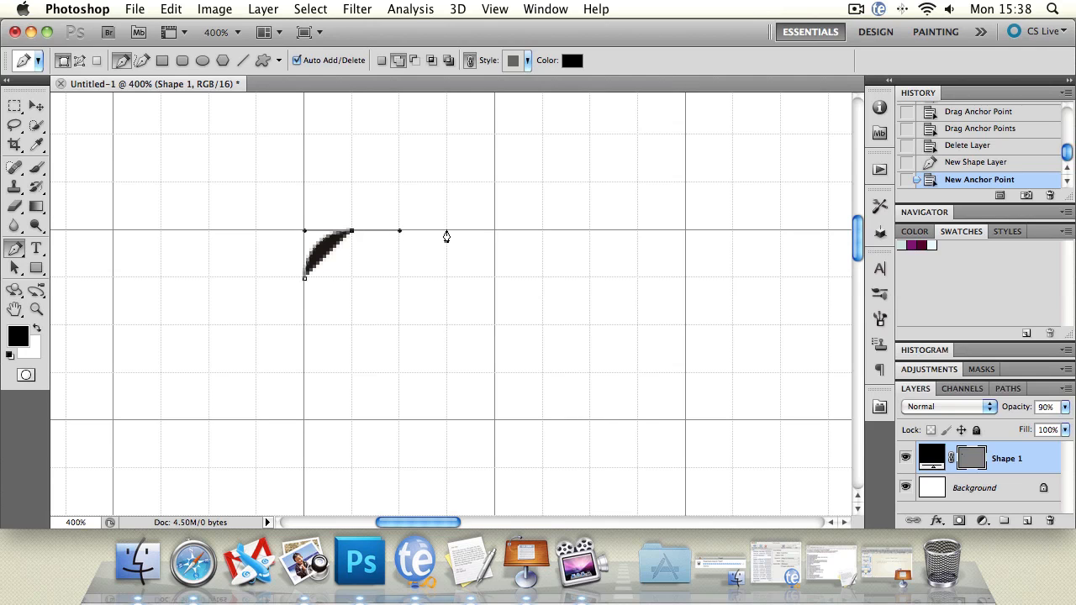
click(447, 232)
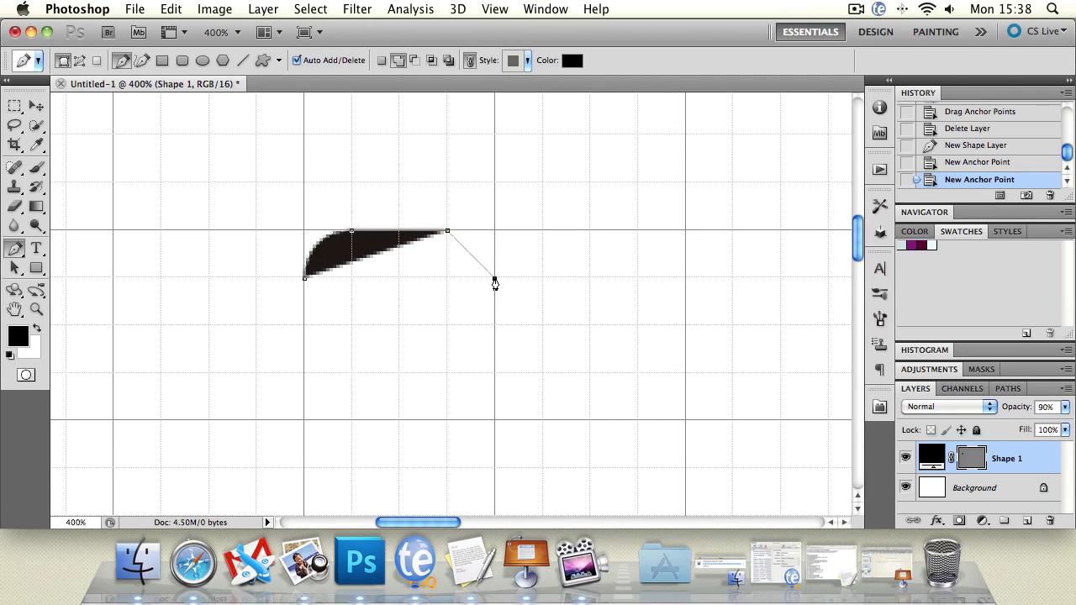
drag(491, 282, 495, 330)
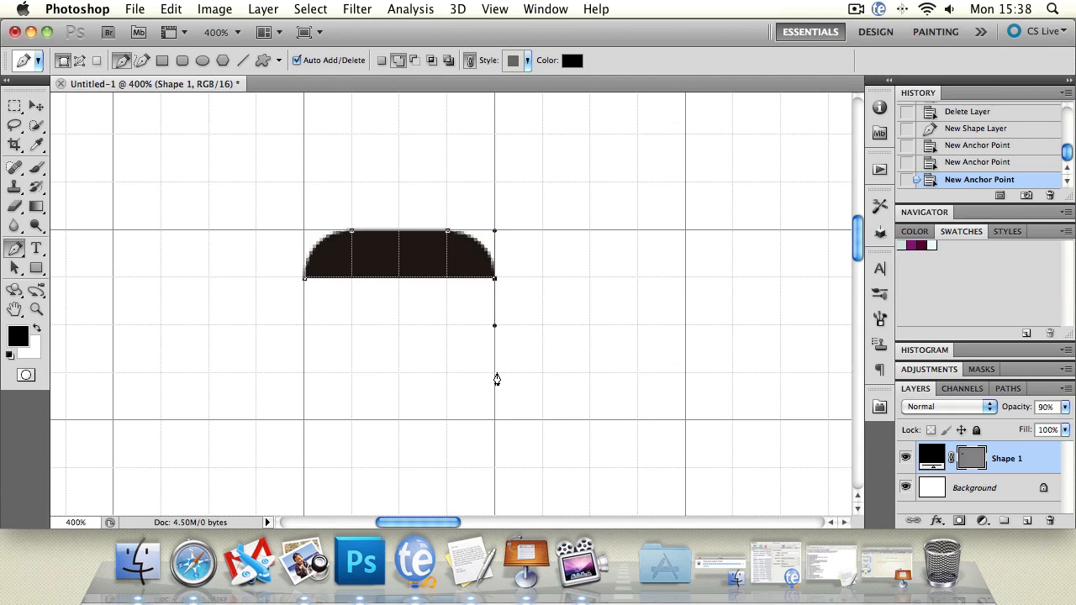
click(494, 376)
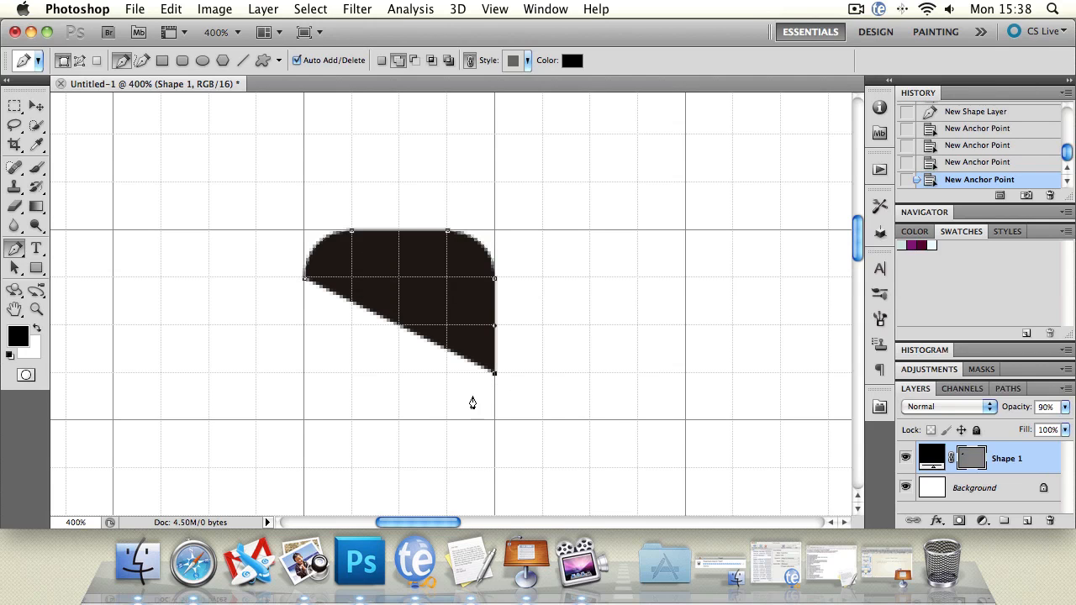
drag(447, 420, 401, 421)
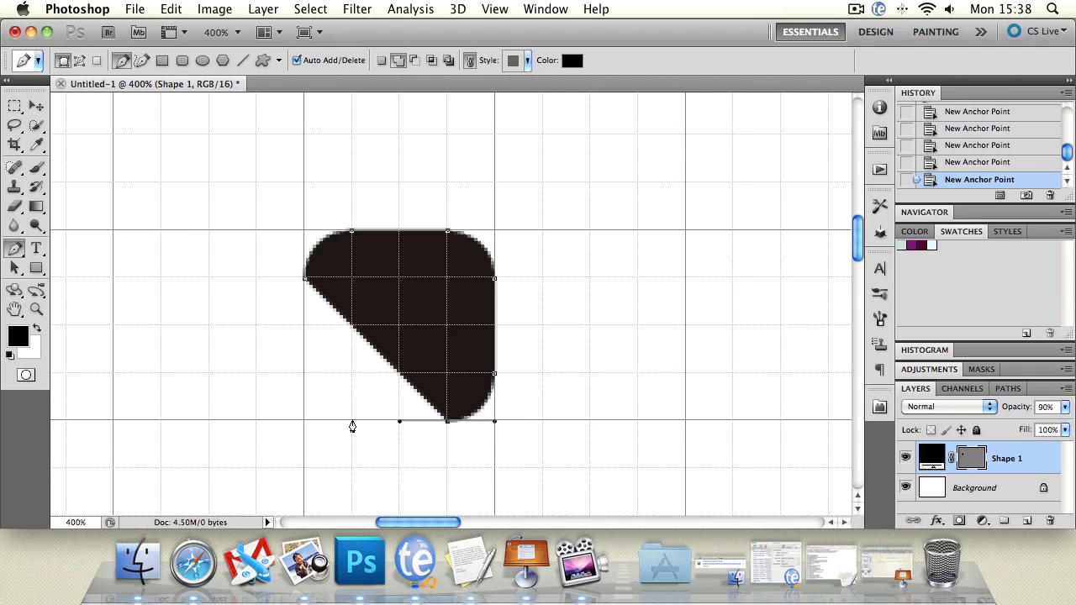
click(352, 422)
drag(304, 373, 303, 336)
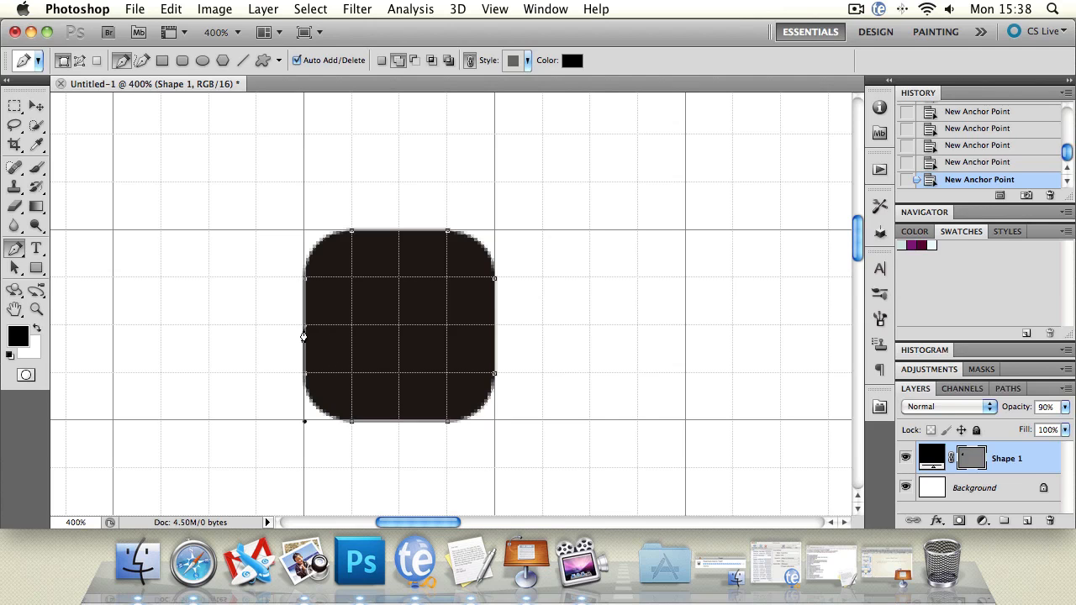
click(308, 282)
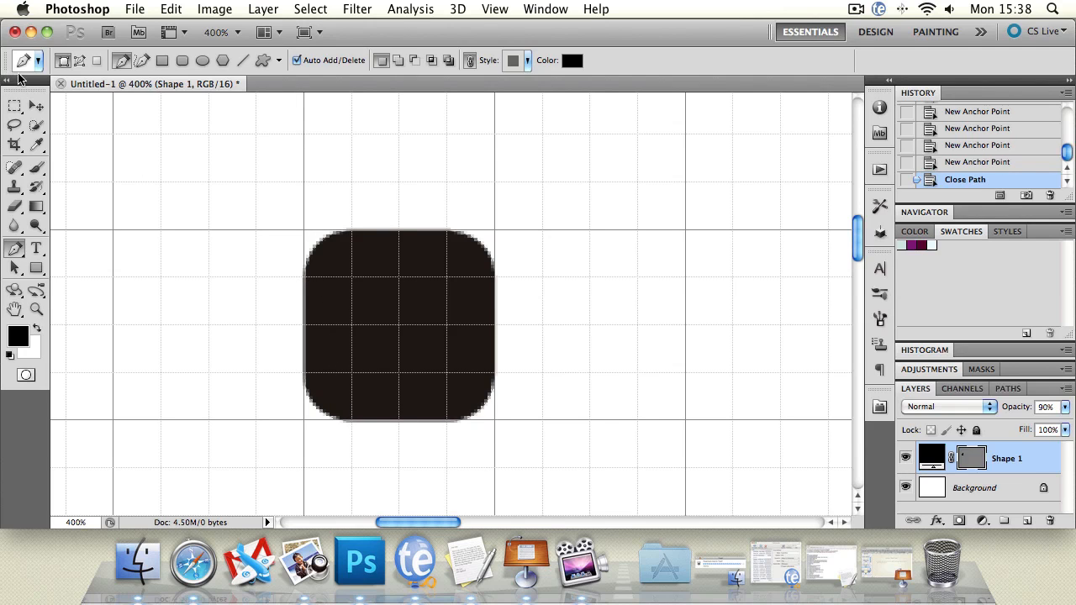
click(32, 106)
click(202, 280)
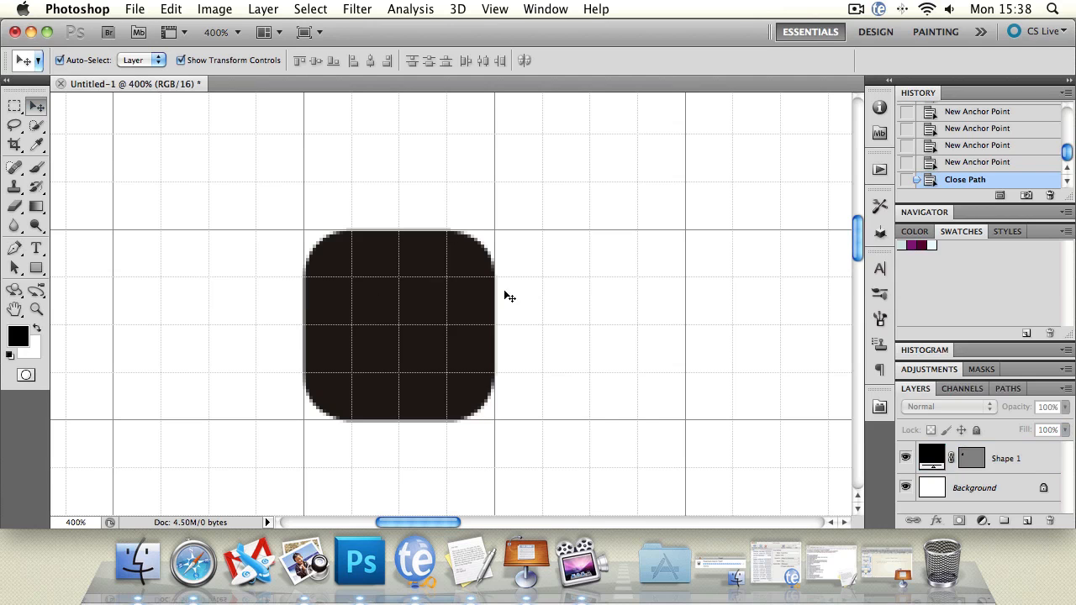
- View the rounded square at 100% zoom with the grid hidden, and show the grid again
double_click(36, 310)
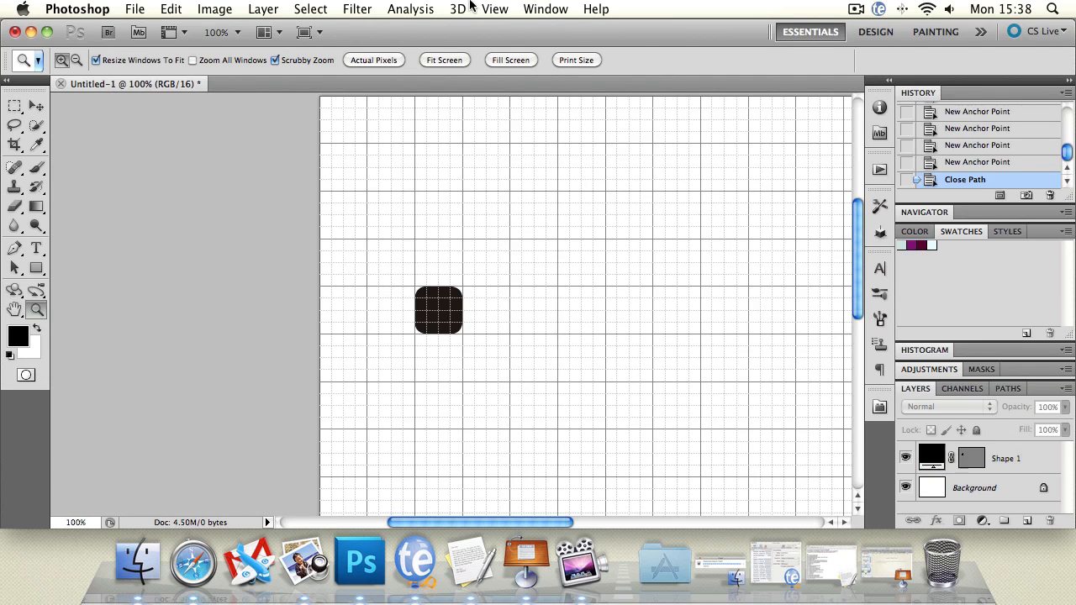
click(493, 10)
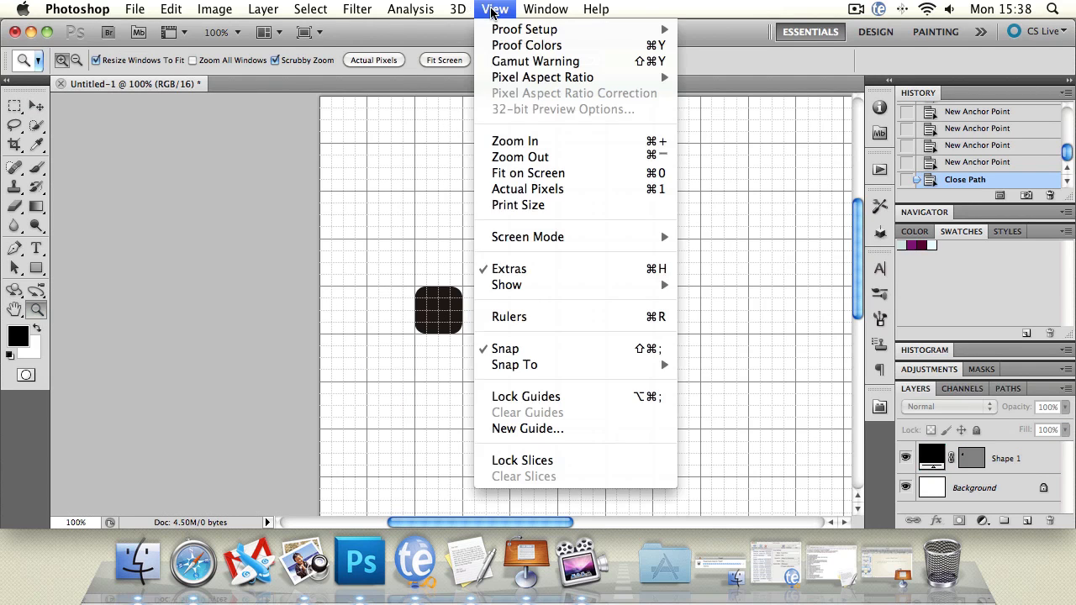
click(570, 269)
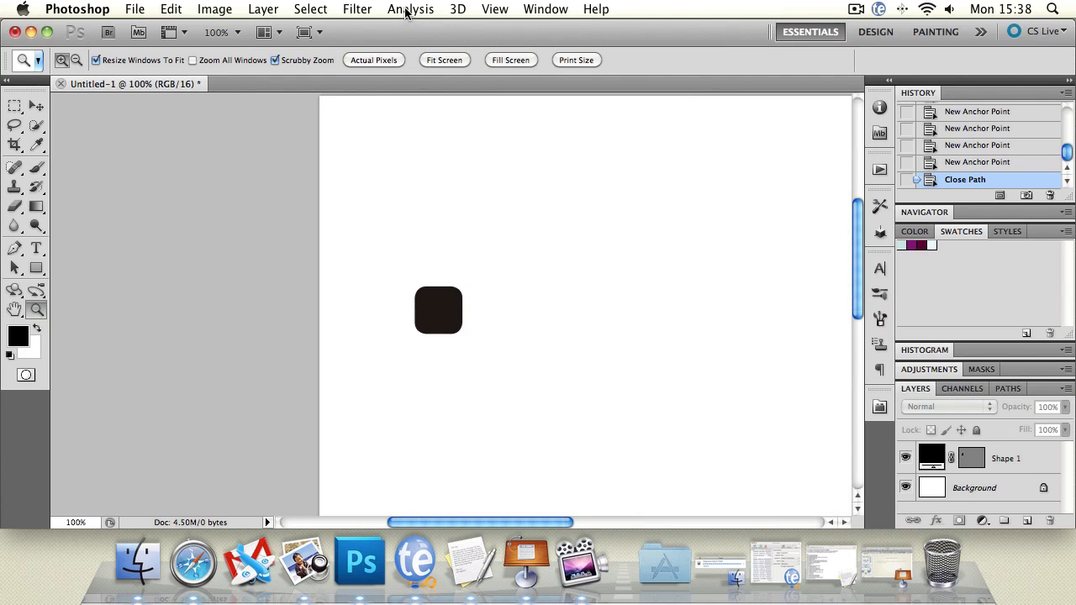
click(494, 9)
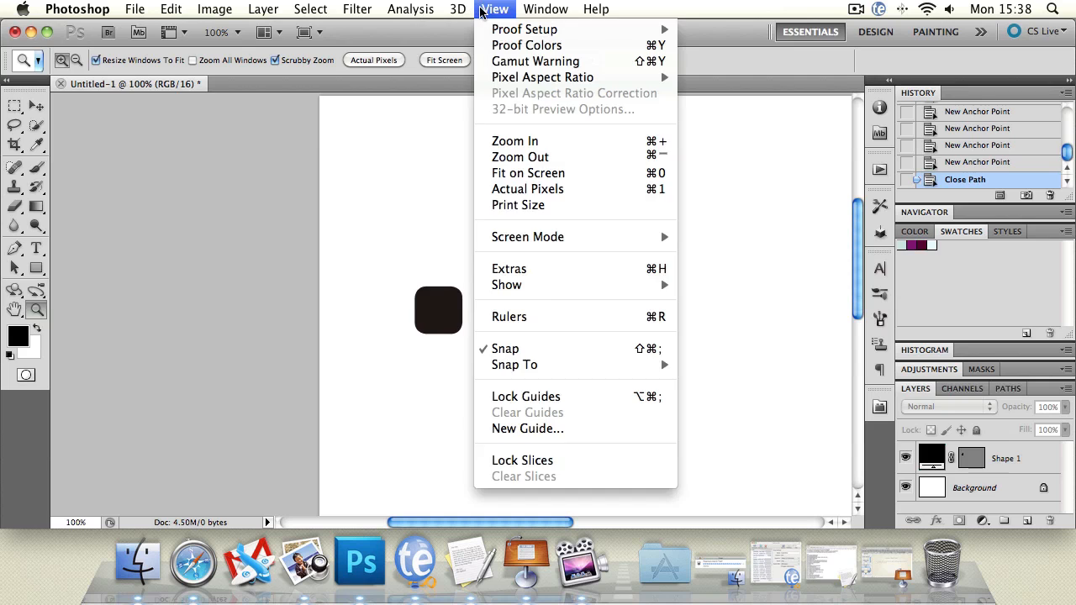
click(522, 271)
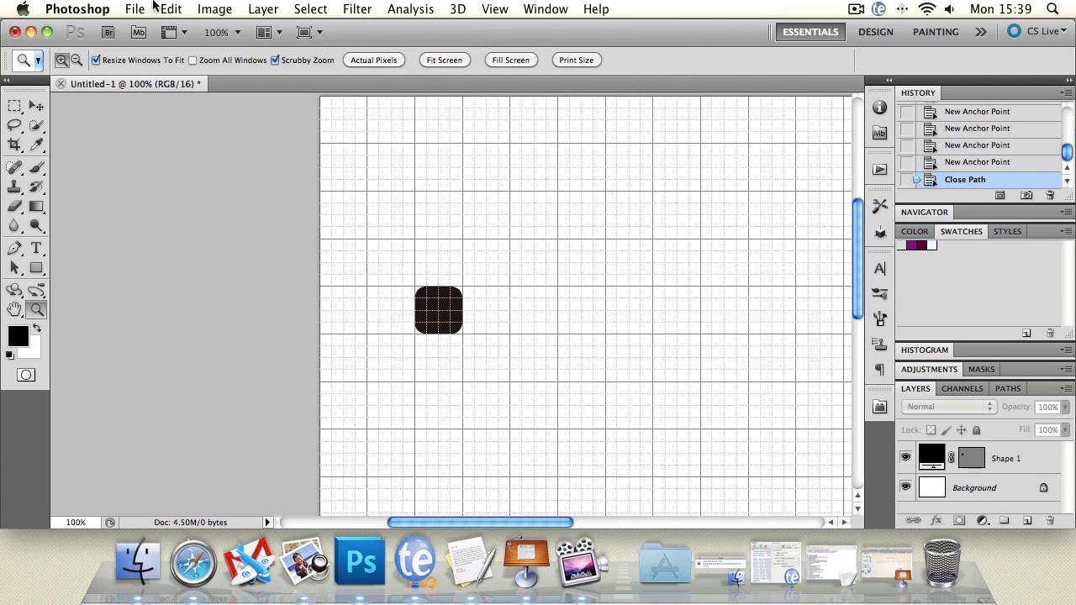
- Review the gridline spacing and subdivision settings in the Guides, Grid & Slices preferences, and cancel the dialog
click(82, 7)
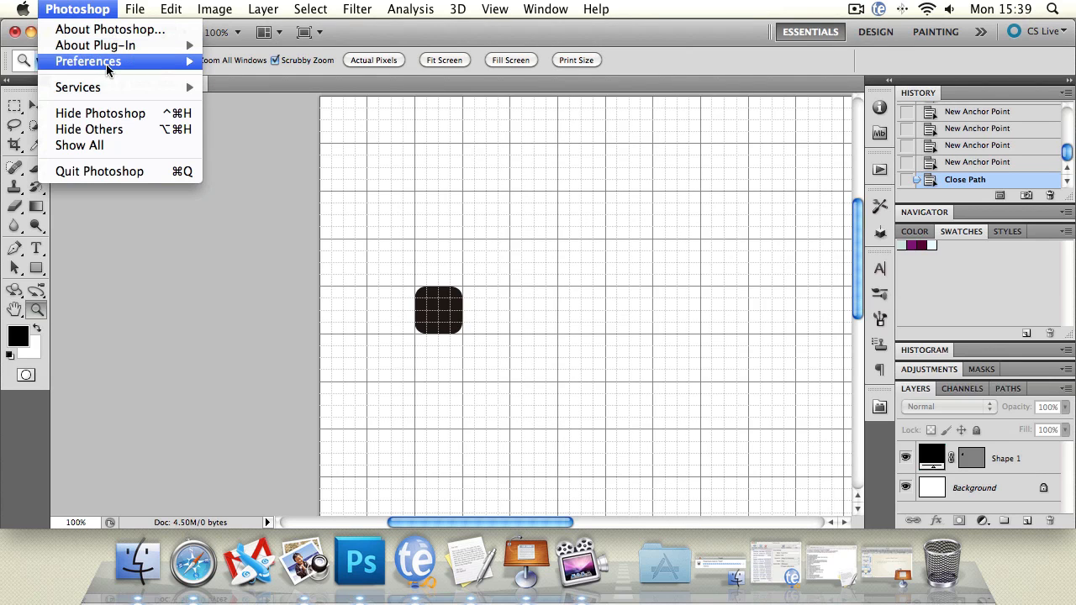
mouse_move(107, 69)
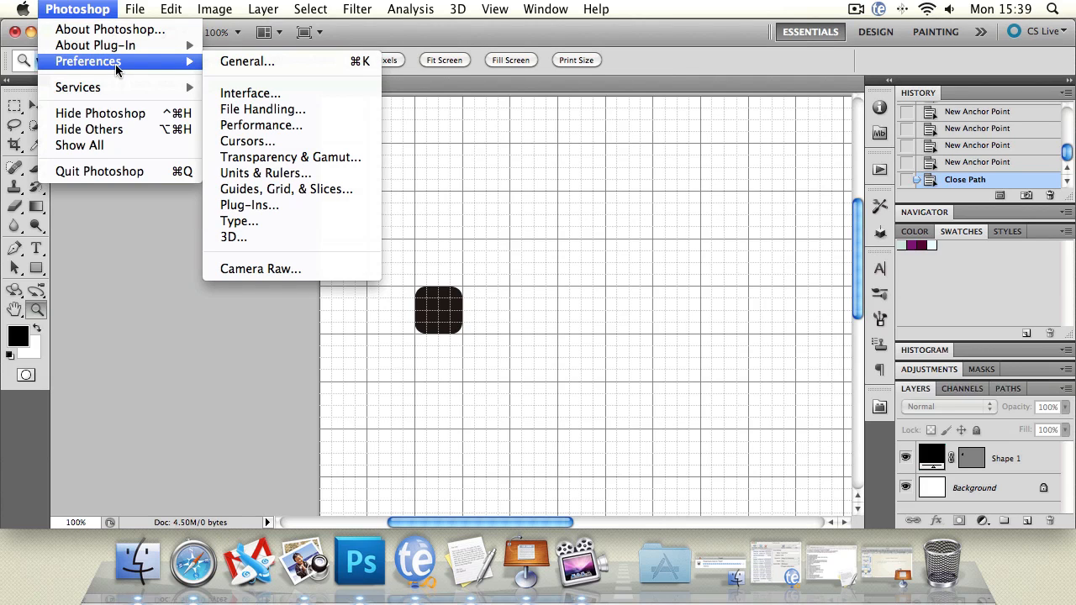
click(314, 192)
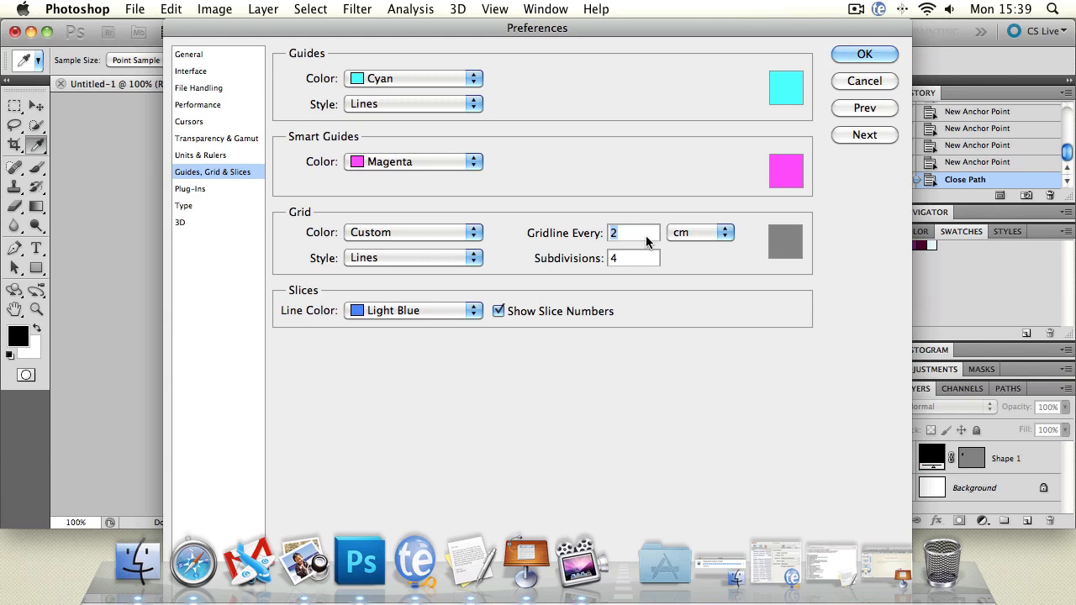
click(846, 81)
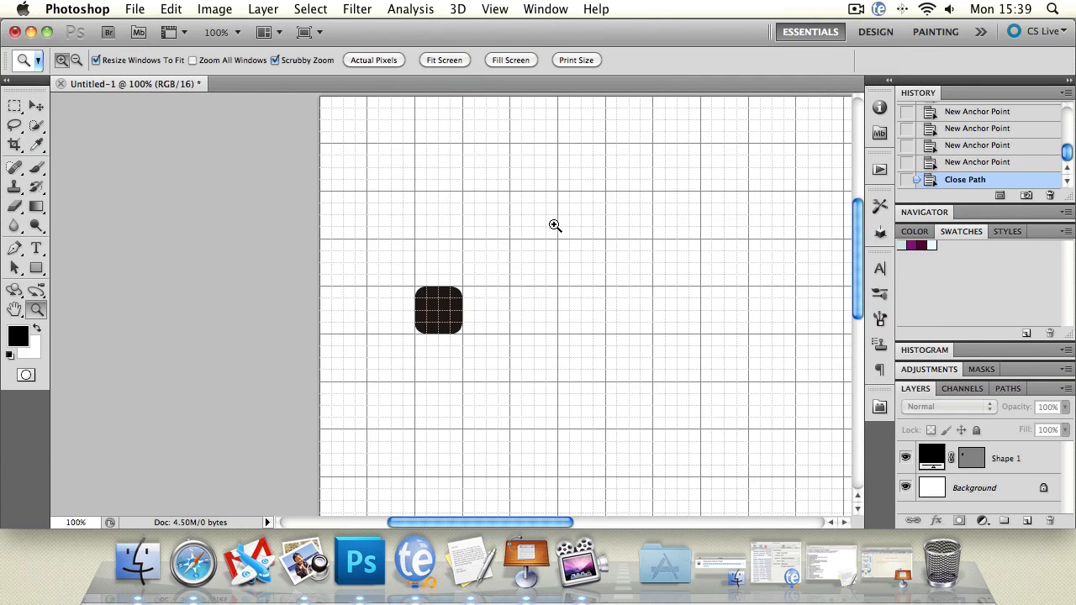